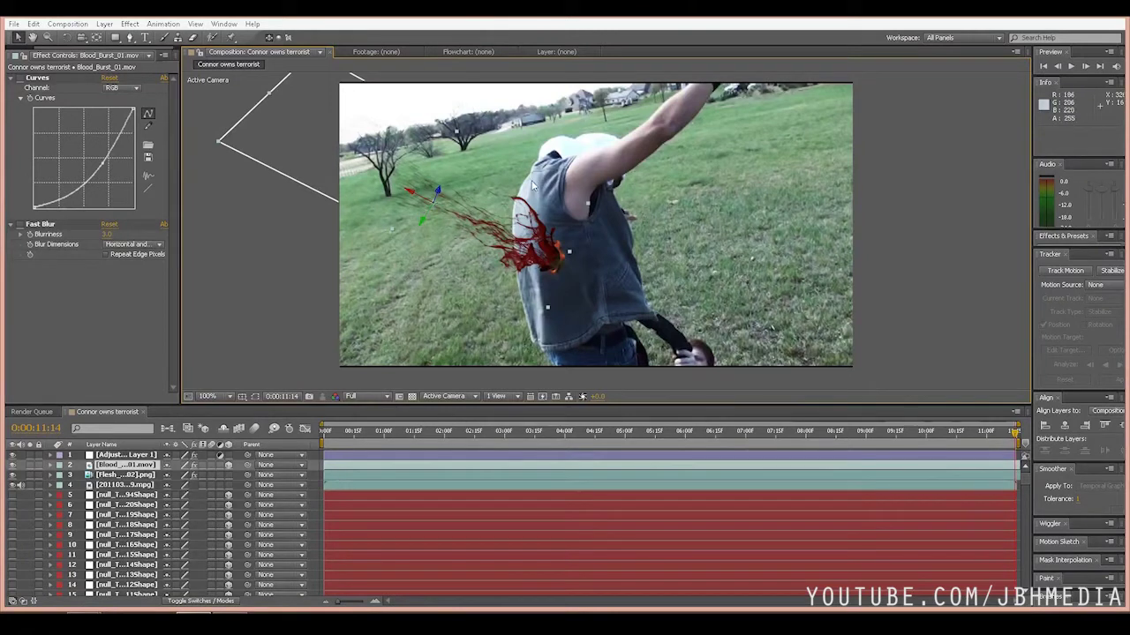
# Add the Dirt_Charge_06.mov clip to the composition as a layer directly above Blood_Burst_01.mov.
pyautogui.click(548, 270)
pyautogui.scroll(1, 548, 270)
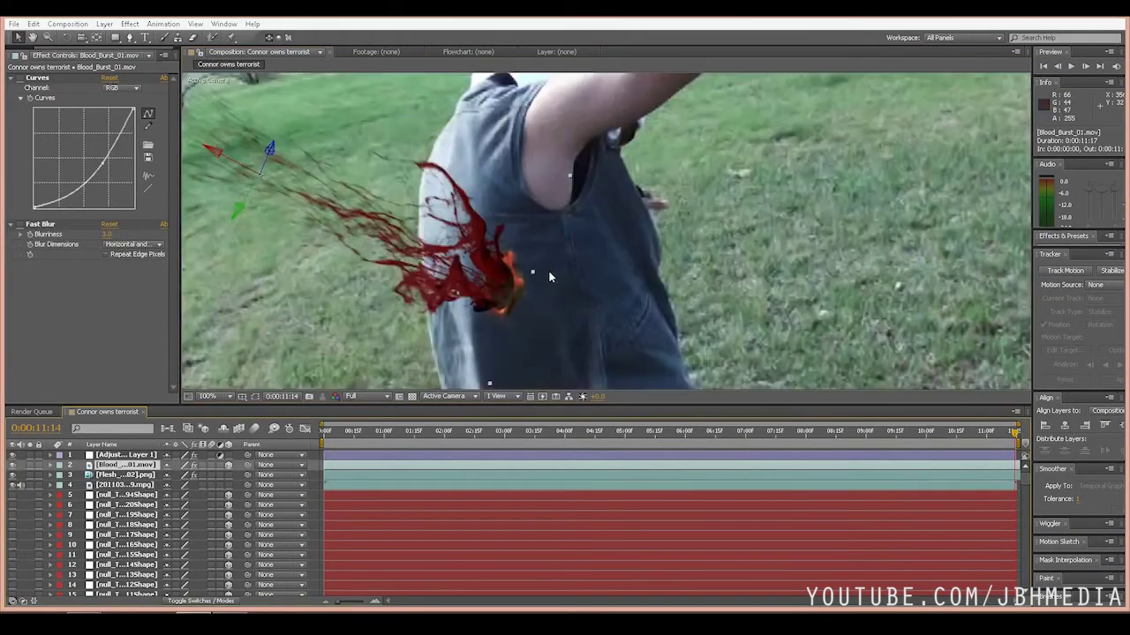
pyautogui.scroll(-1, 552, 273)
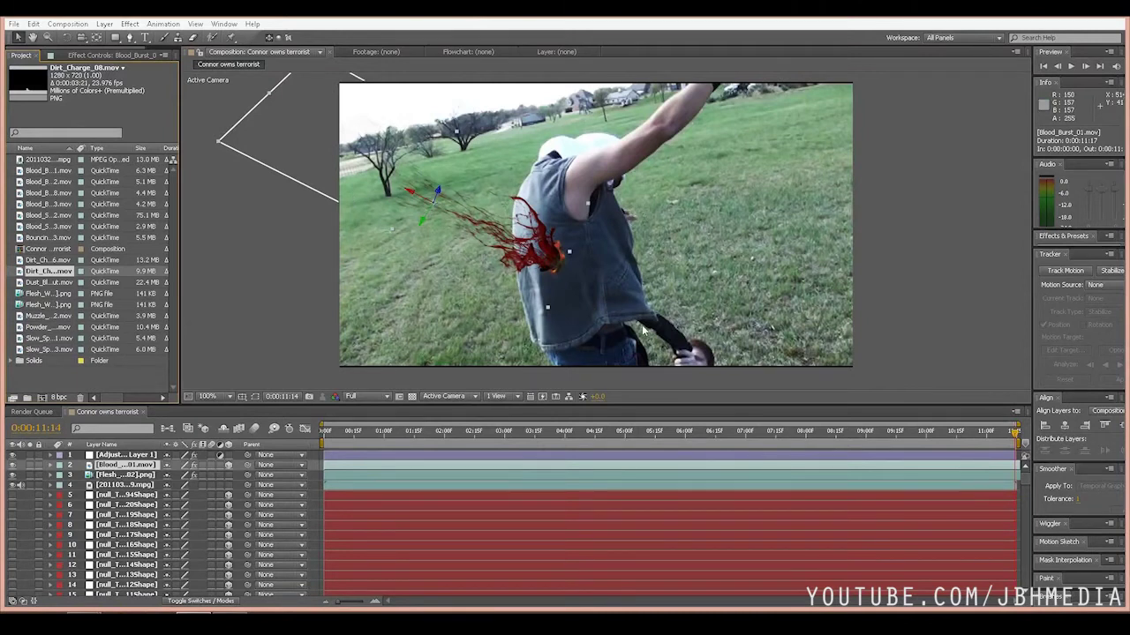
pyautogui.click(32, 262)
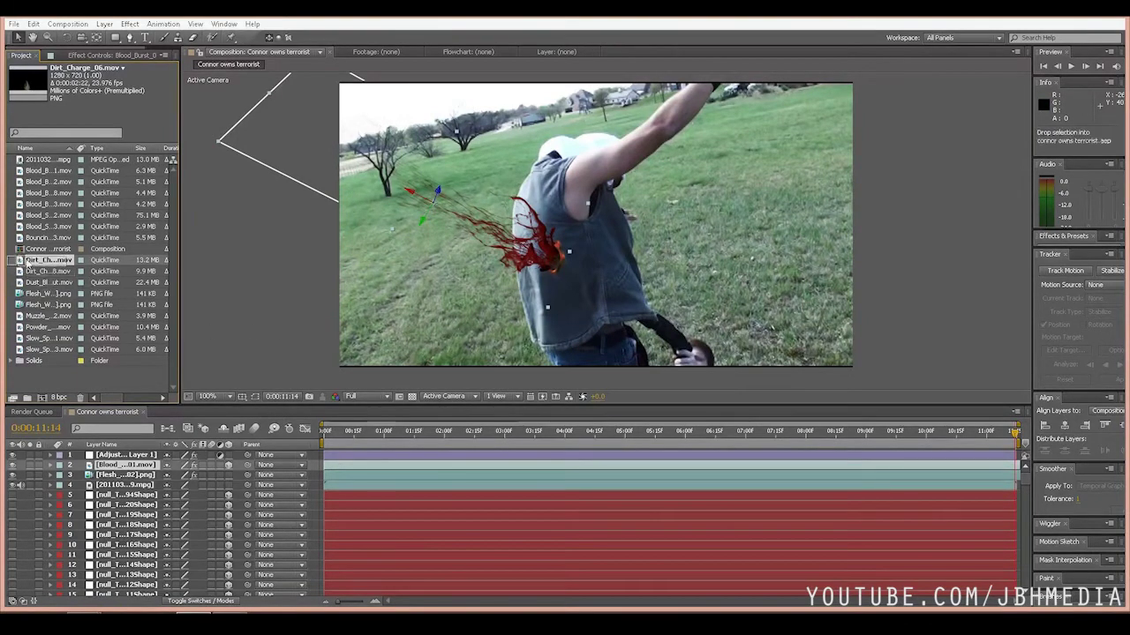
pyautogui.moveTo(32, 262); pyautogui.dragTo(117, 465)
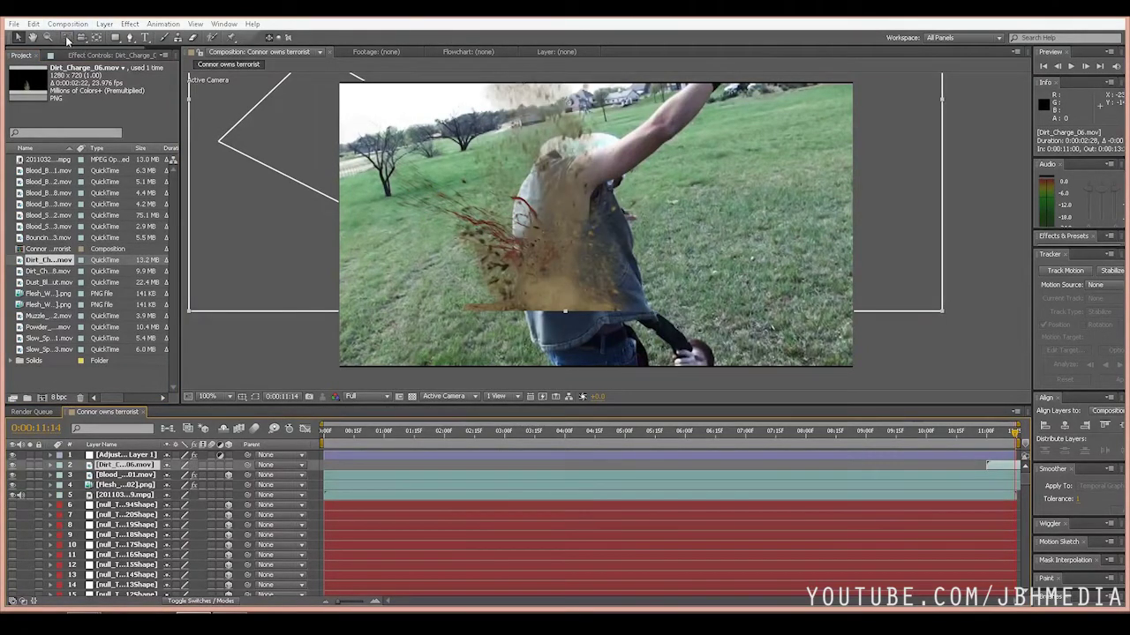
# Rotate and move the dirt charge so it bursts backwards out of the wound on the man's back.
pyautogui.click(66, 37)
pyautogui.moveTo(517, 254); pyautogui.dragTo(262, 180)
pyautogui.click(17, 38)
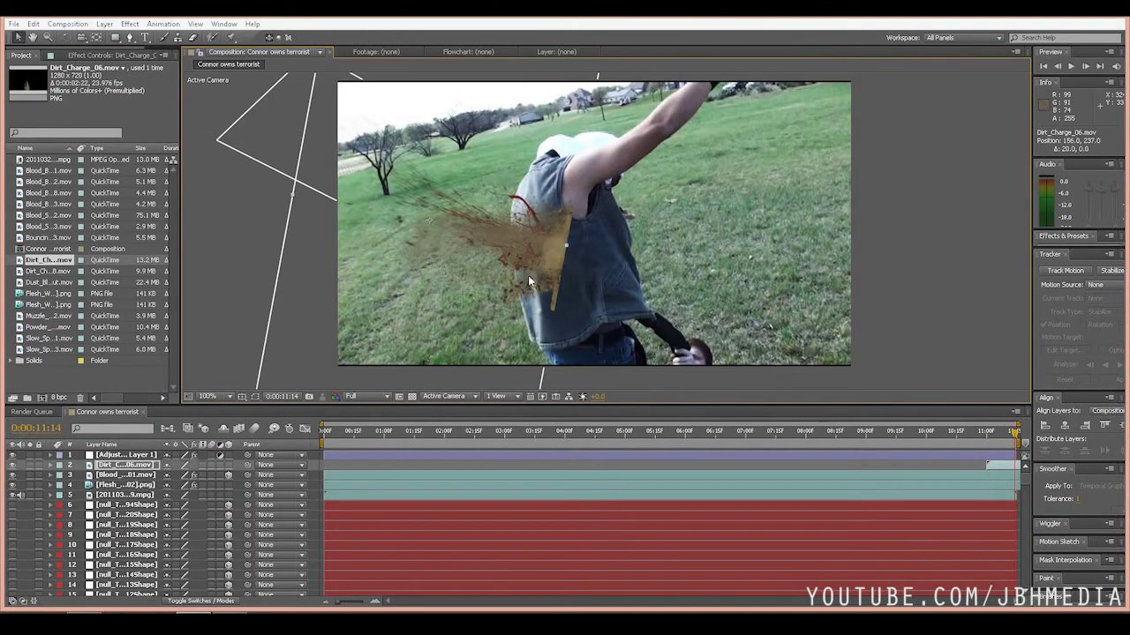
pyautogui.press('.')
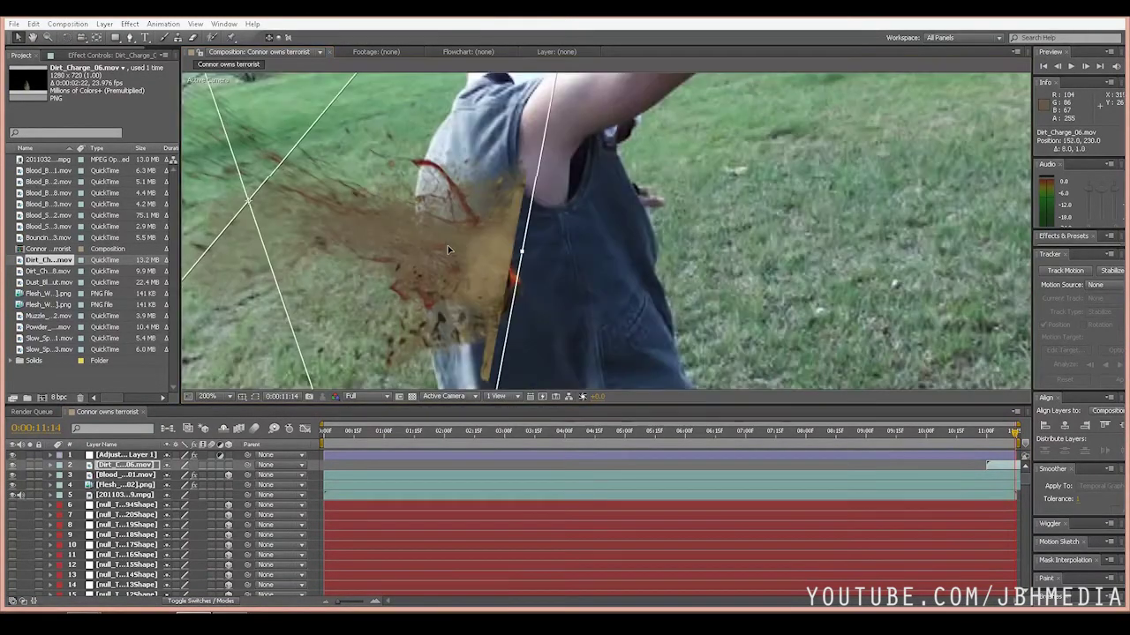
# Draw a closed Pen tool mask around the dirt spray, cutting off its hard base edge along the wound.
pyautogui.click(130, 37)
pyautogui.press(',')
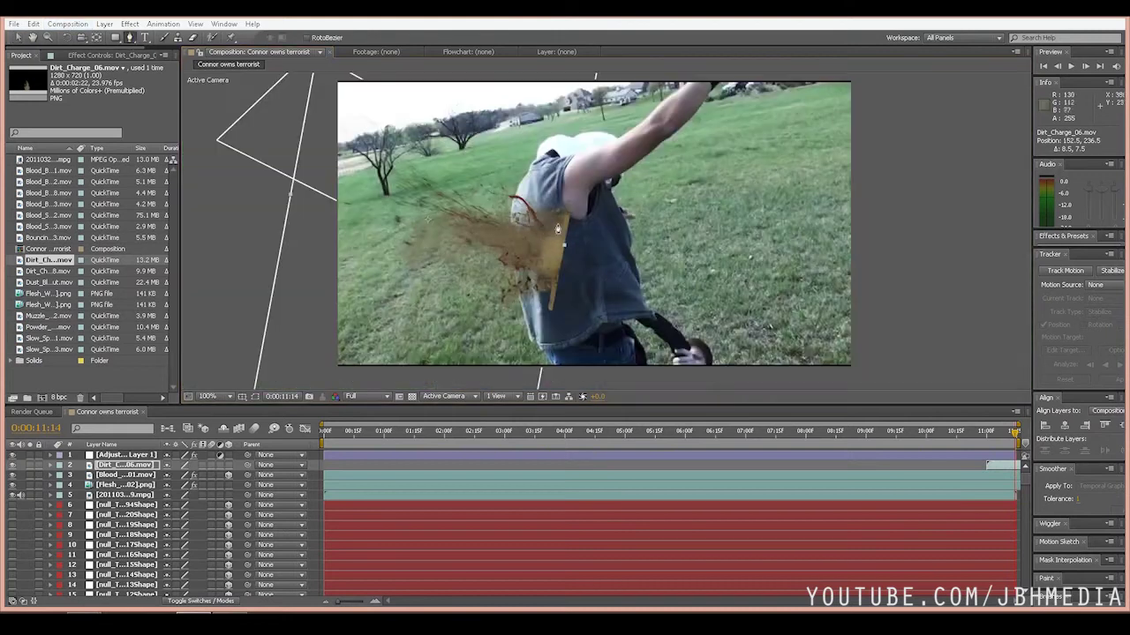
pyautogui.click(554, 240)
pyautogui.click(558, 256)
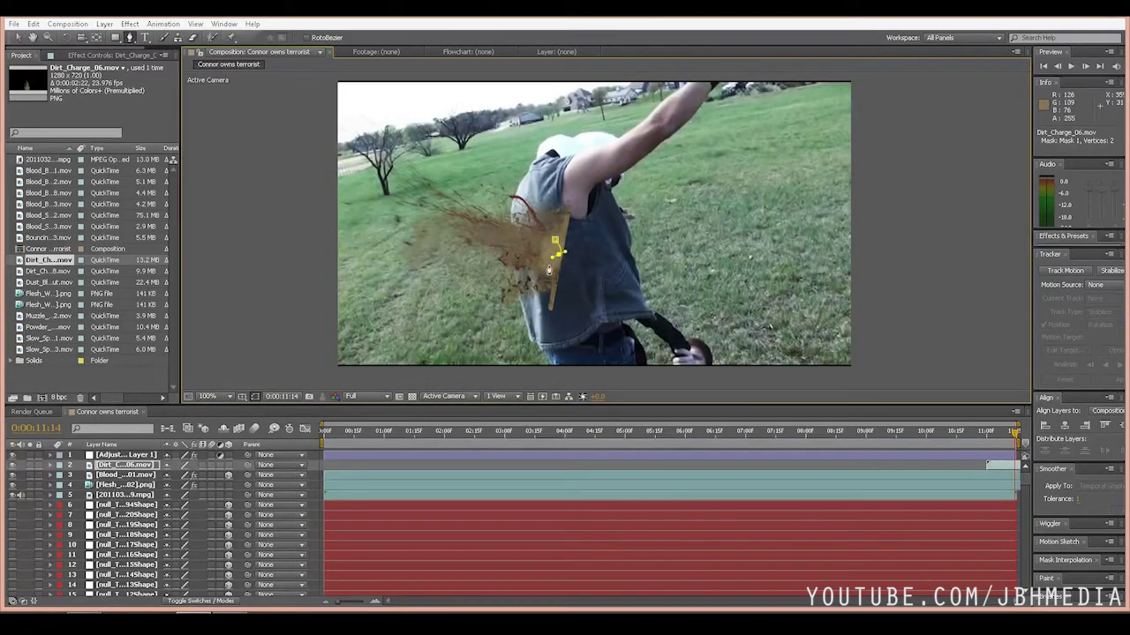
pyautogui.click(522, 273)
pyautogui.click(452, 295)
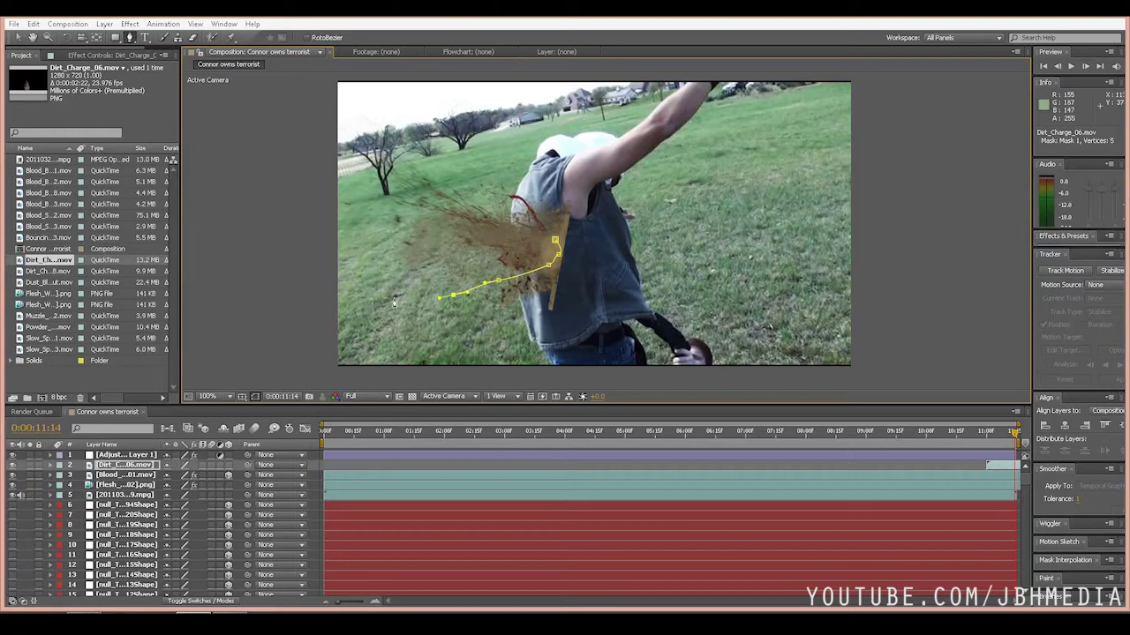
pyautogui.click(363, 293)
pyautogui.click(313, 289)
pyautogui.moveTo(381, 127); pyautogui.dragTo(408, 126)
pyautogui.moveTo(482, 132); pyautogui.dragTo(501, 139)
pyautogui.moveTo(552, 173); pyautogui.dragTo(565, 189)
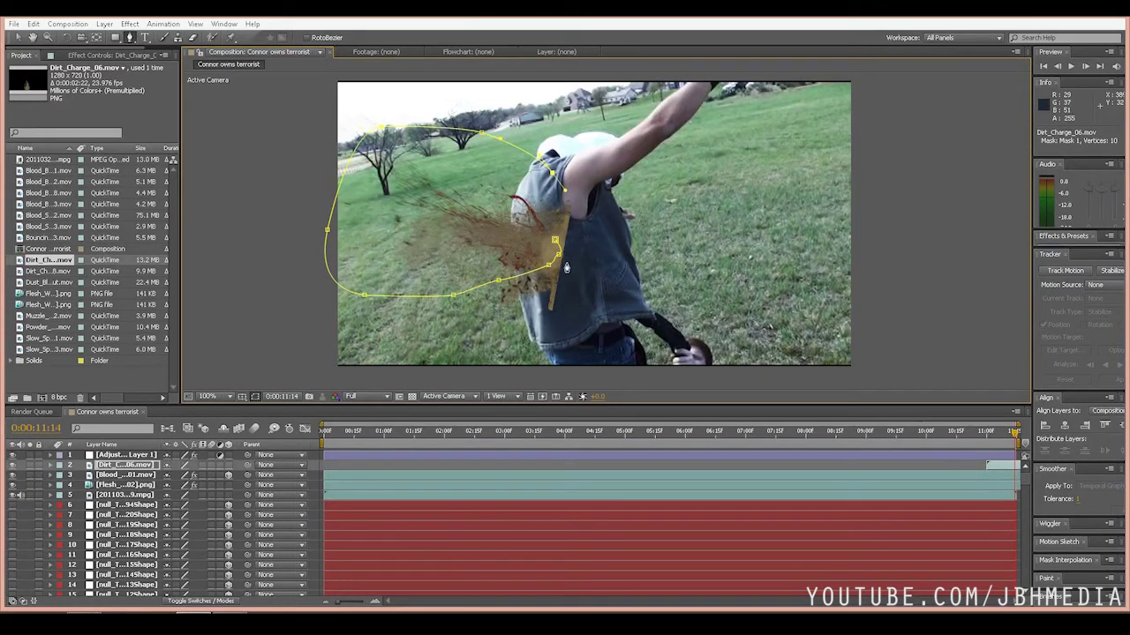
pyautogui.click(554, 240)
pyautogui.scroll(1, 592, 279)
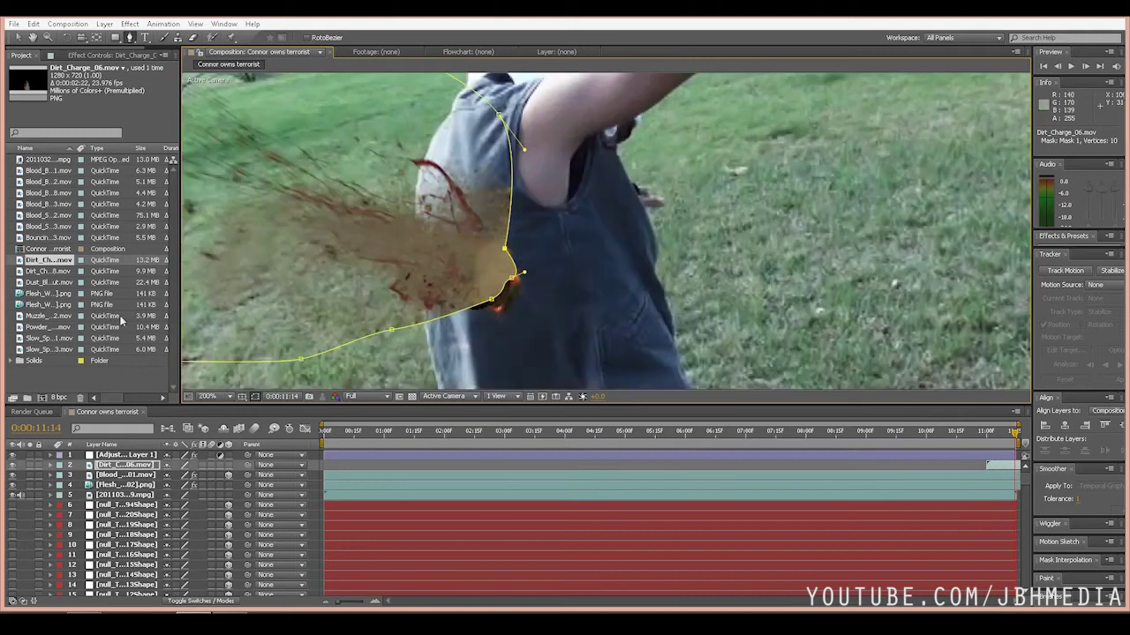
# Set the Mask Feather of the dirt layer's mask to 22 pixels.
pyautogui.click(50, 465)
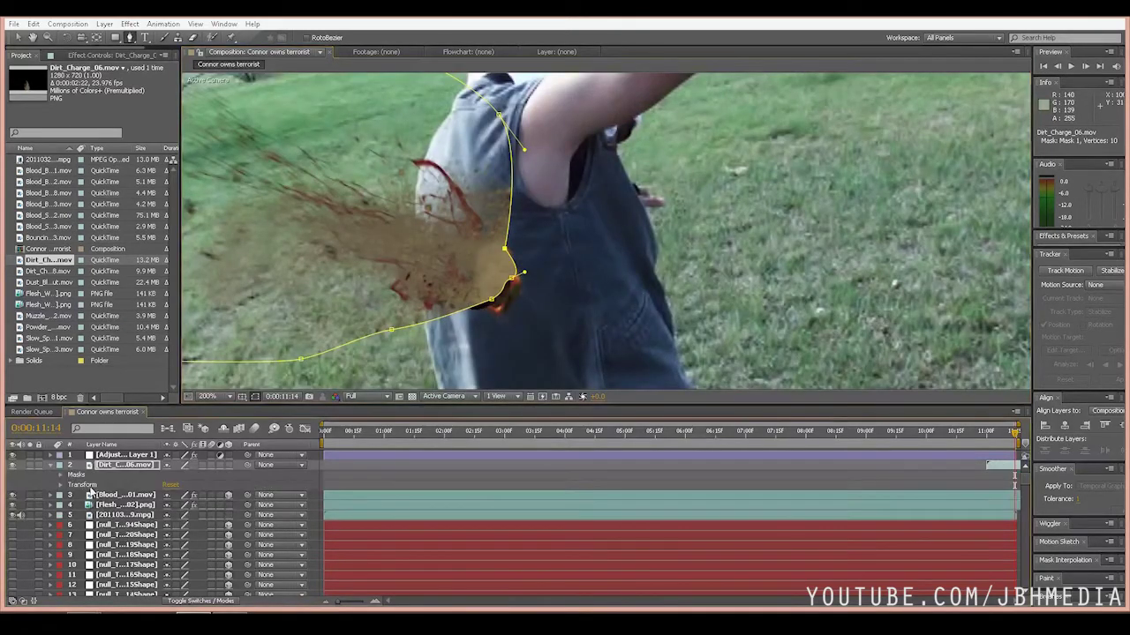
pyautogui.click(62, 476)
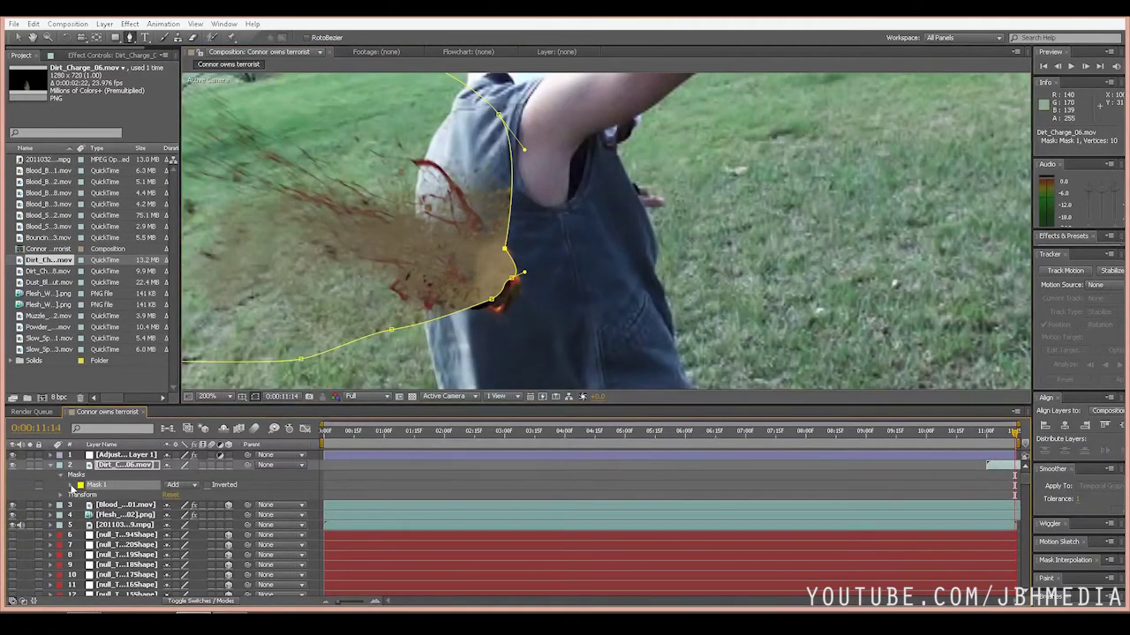
pyautogui.click(74, 485)
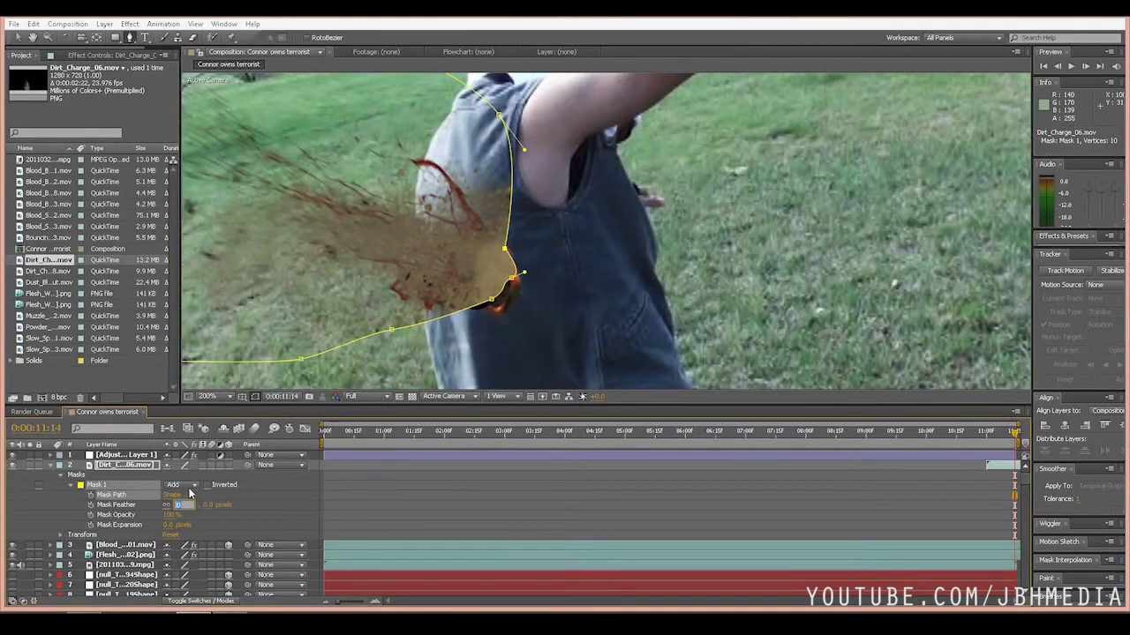
pyautogui.write('22')
pyautogui.press('Return')
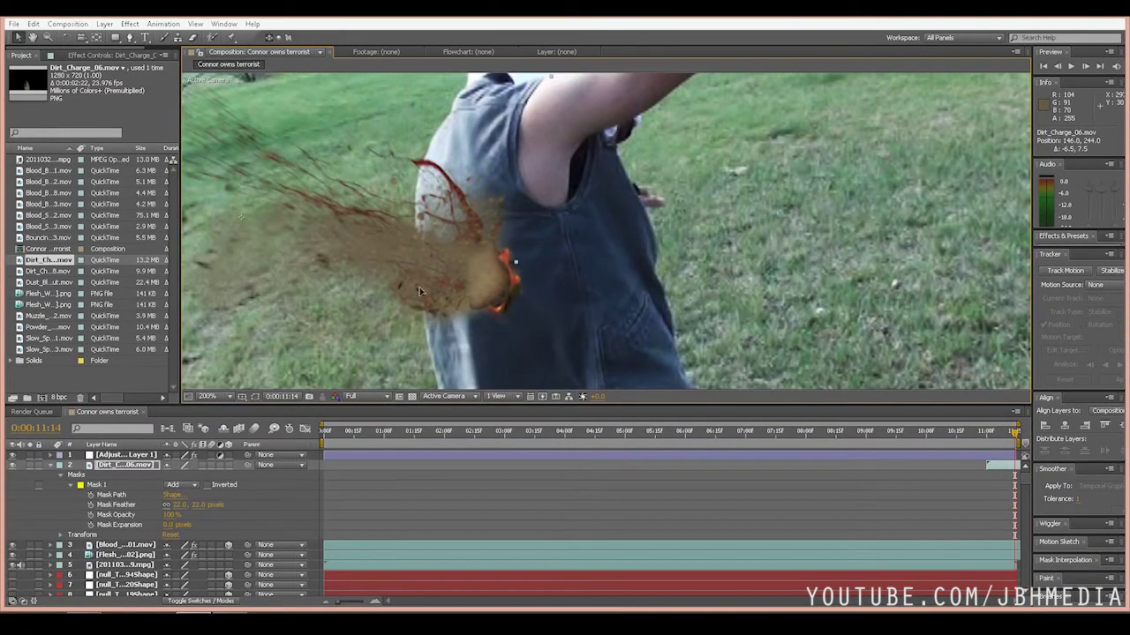
# Nudge the masked dirt burst slightly to line up with the wound, and collapse the layer's properties.
pyautogui.moveTo(420, 292); pyautogui.dragTo(426, 291)
pyautogui.scroll(-1, 537, 271)
pyautogui.scroll(1, 567, 279)
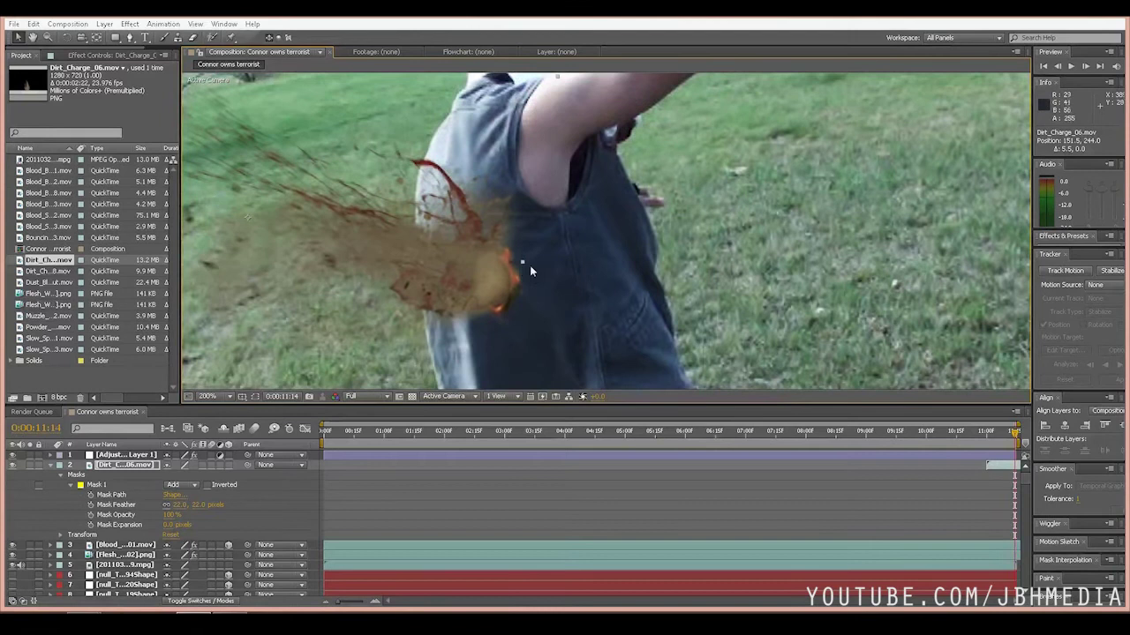
pyautogui.scroll(-1, 529, 270)
pyautogui.press('u')
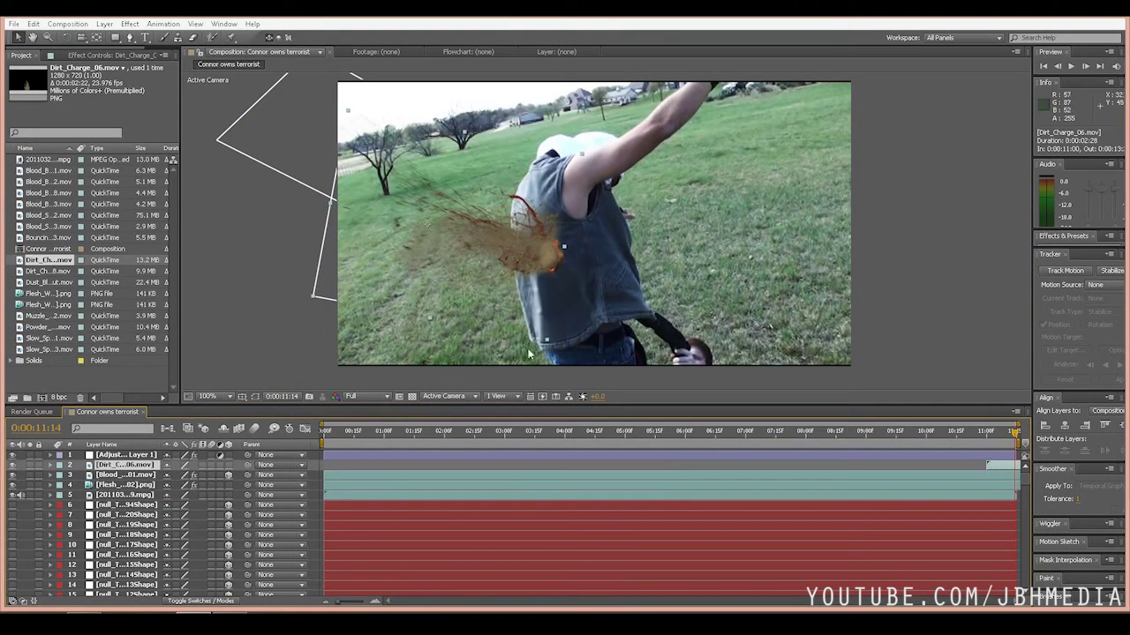
# Apply the Curves and Hue/Saturation effects to the Dirt_Charge_06.mov layer.
pyautogui.click(129, 23)
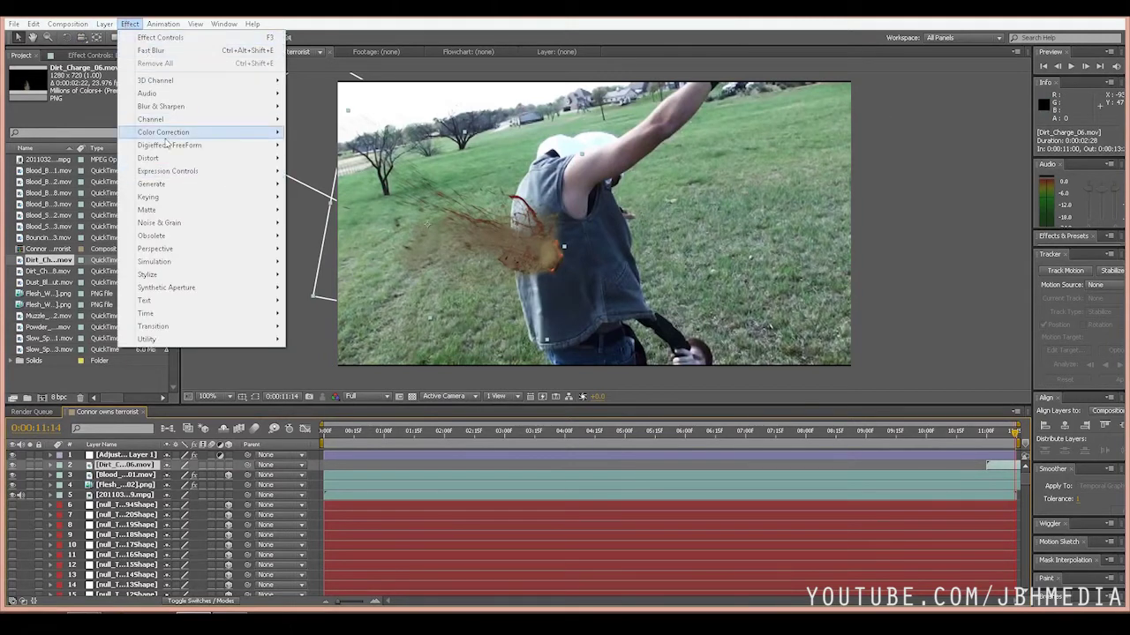
pyautogui.moveTo(194, 135)
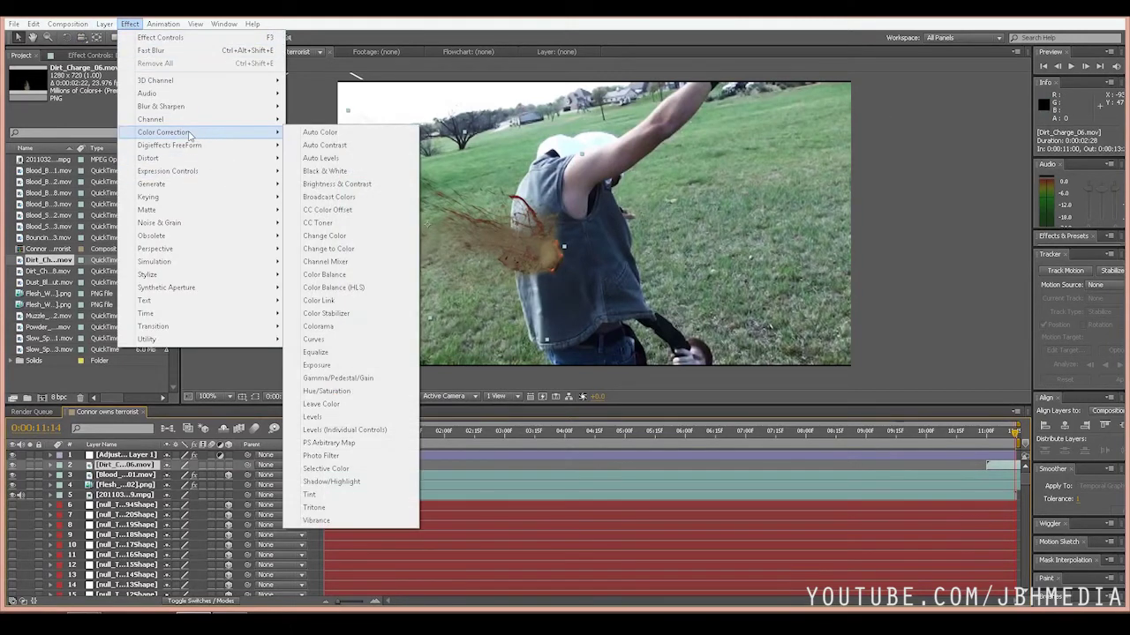
pyautogui.click(331, 339)
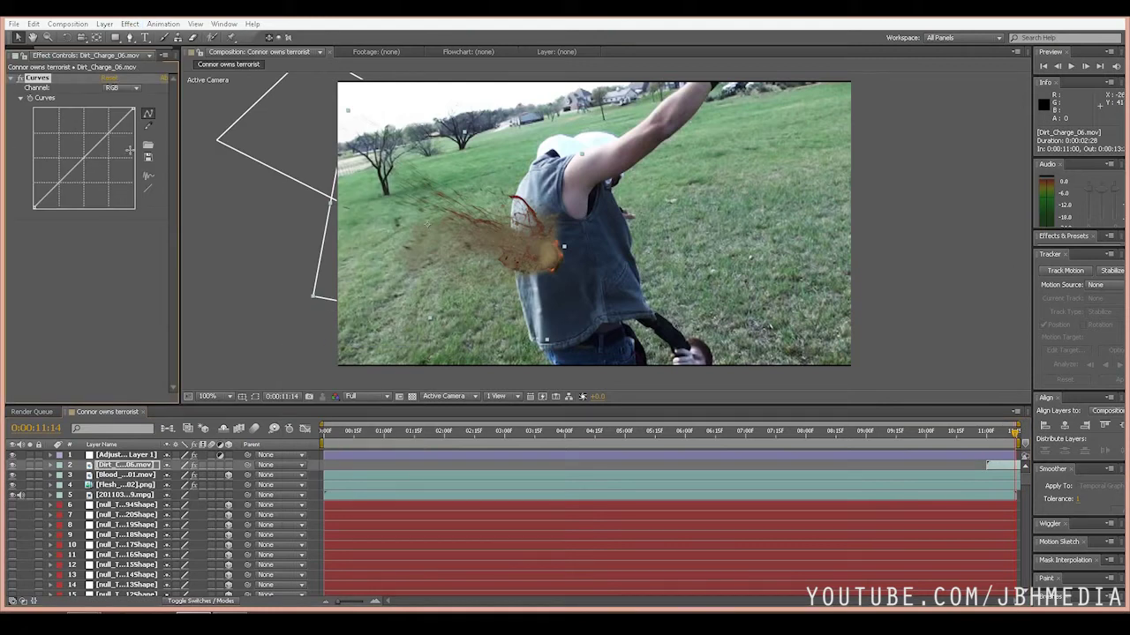
pyautogui.click(130, 24)
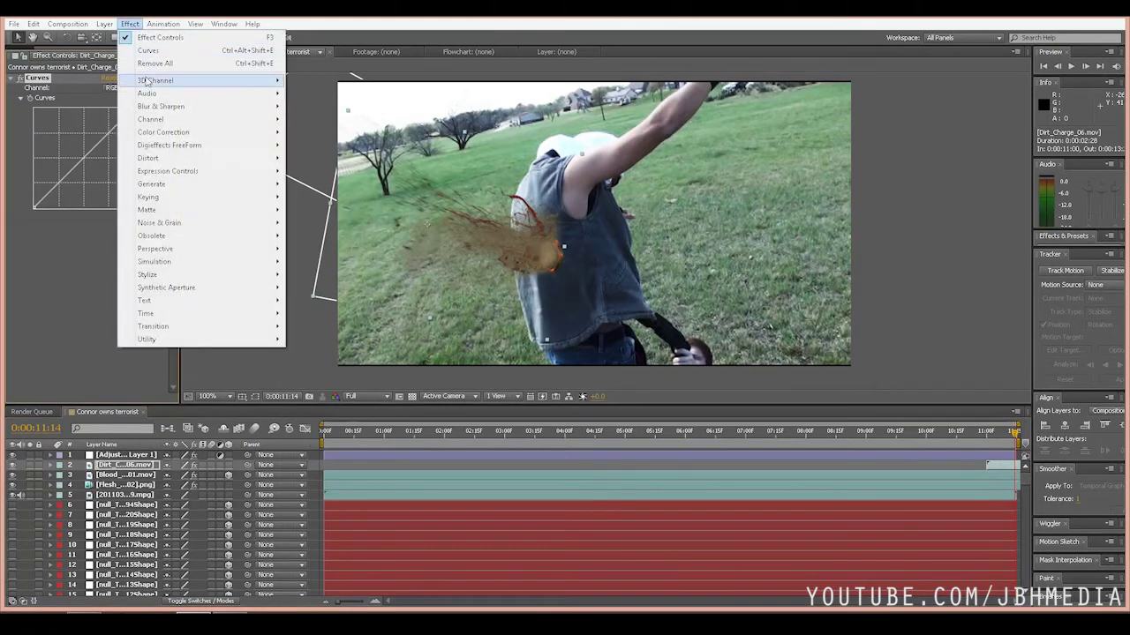
pyautogui.moveTo(163, 132)
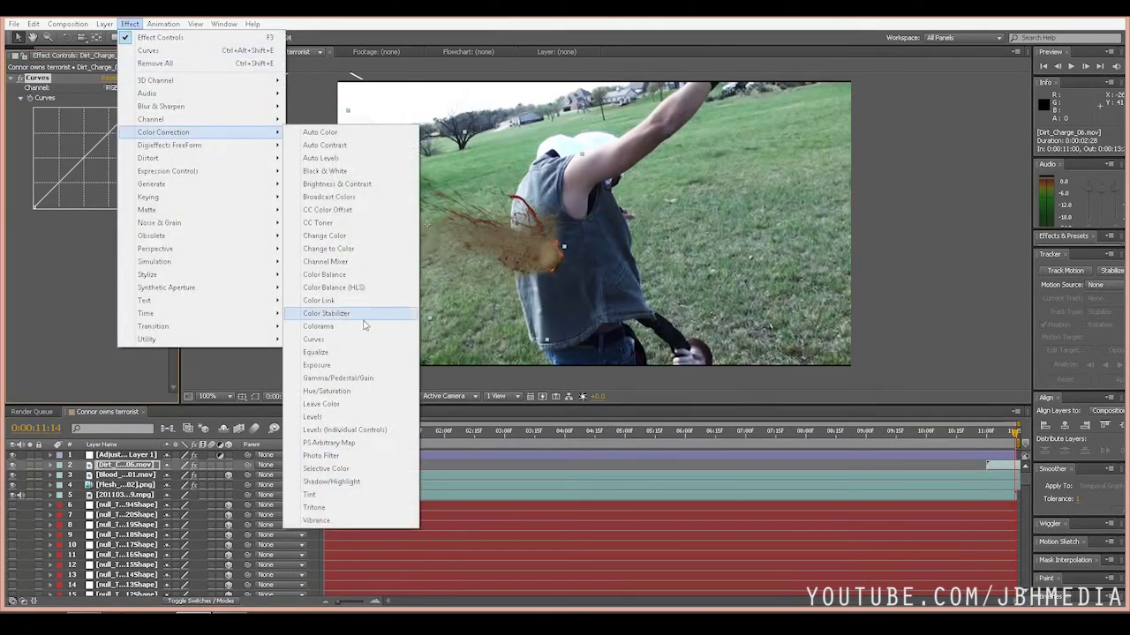
pyautogui.click(334, 393)
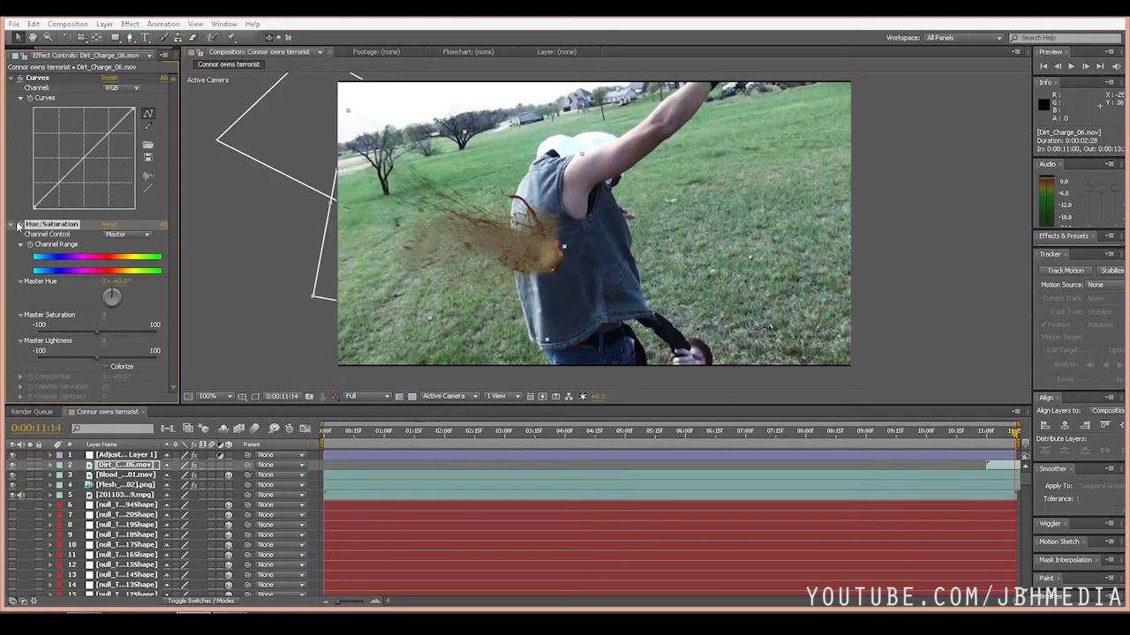
pyautogui.click(18, 225)
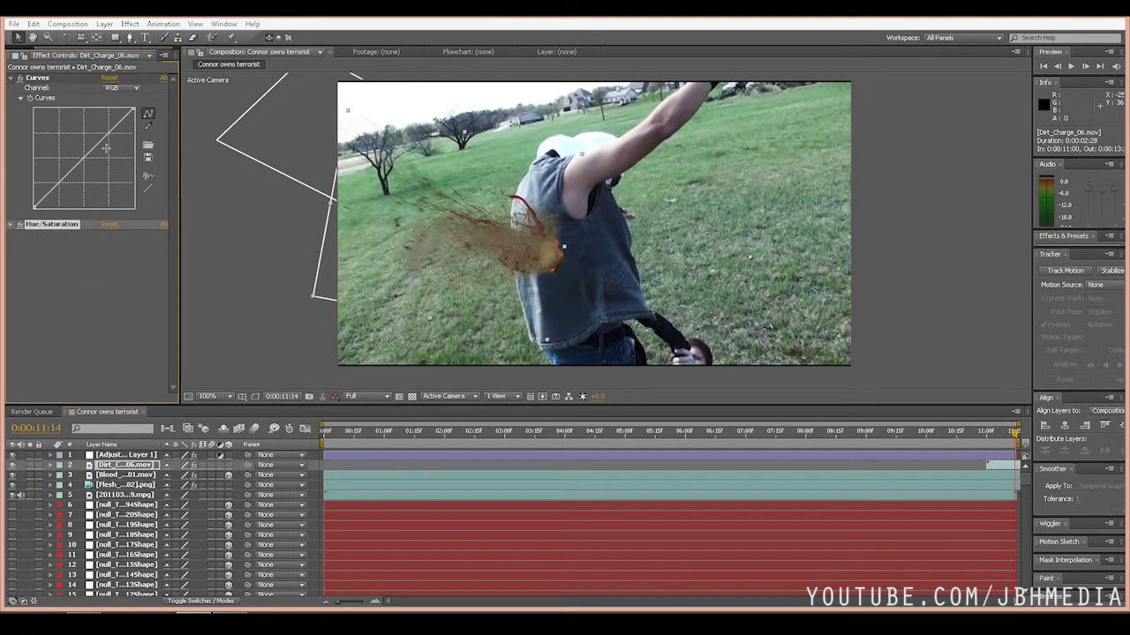
# Lower the RGB curve and adjust the colour channels in Curves to turn the dirt burst dark blood red.
pyautogui.moveTo(101, 142); pyautogui.dragTo(110, 152)
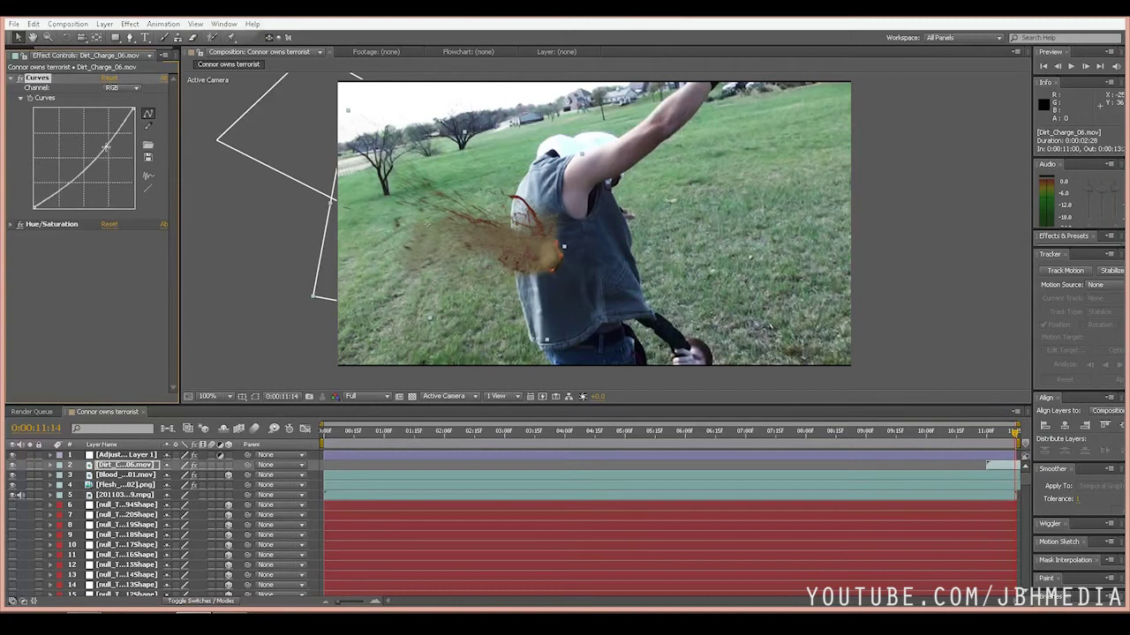
pyautogui.click(133, 91)
pyautogui.click(123, 107)
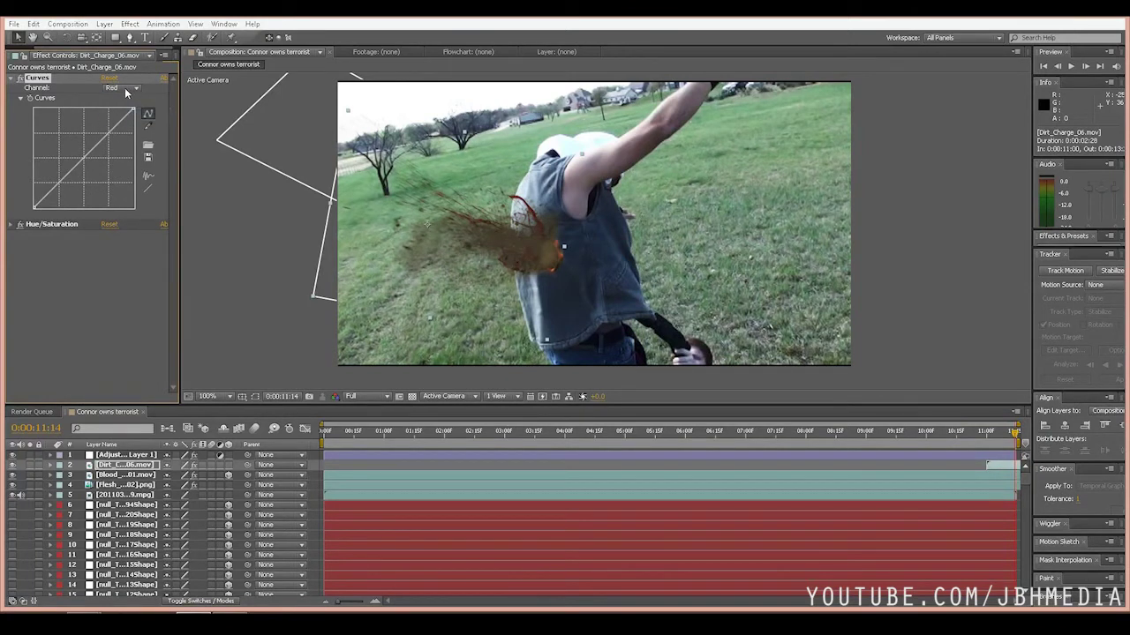
pyautogui.moveTo(96, 145); pyautogui.dragTo(115, 159)
pyautogui.click(133, 89)
pyautogui.click(124, 98)
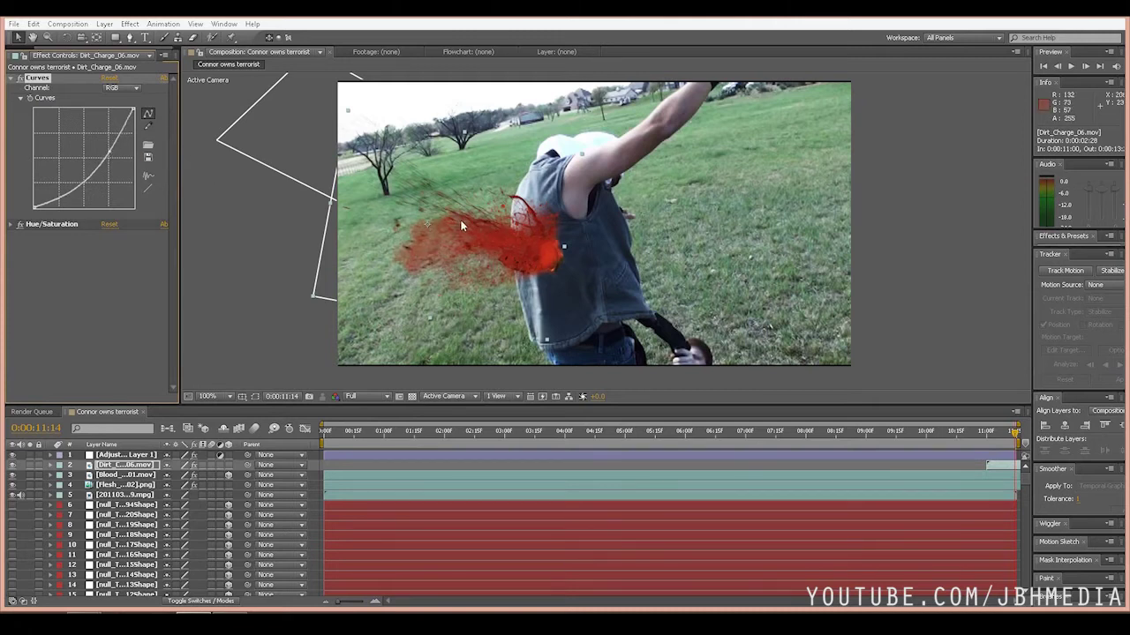
# In Hue/Saturation, set Master Saturation to -23 and Master Lightness to -35 for the dirt layer.
pyautogui.click(21, 224)
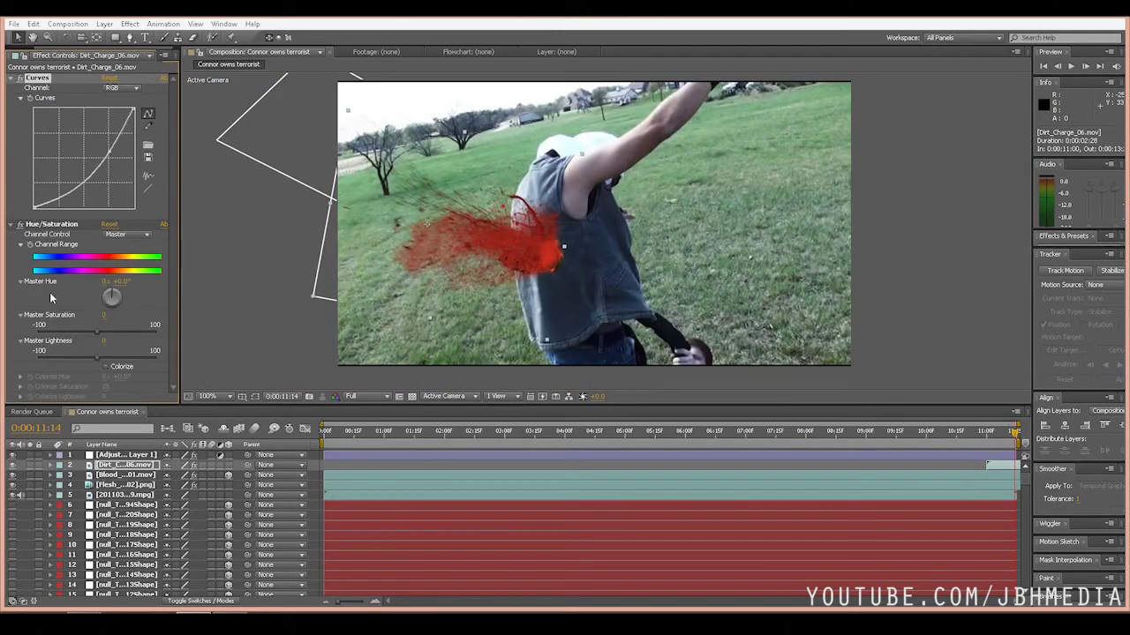
pyautogui.moveTo(94, 358); pyautogui.dragTo(82, 331)
pyautogui.scroll(2, 571, 244)
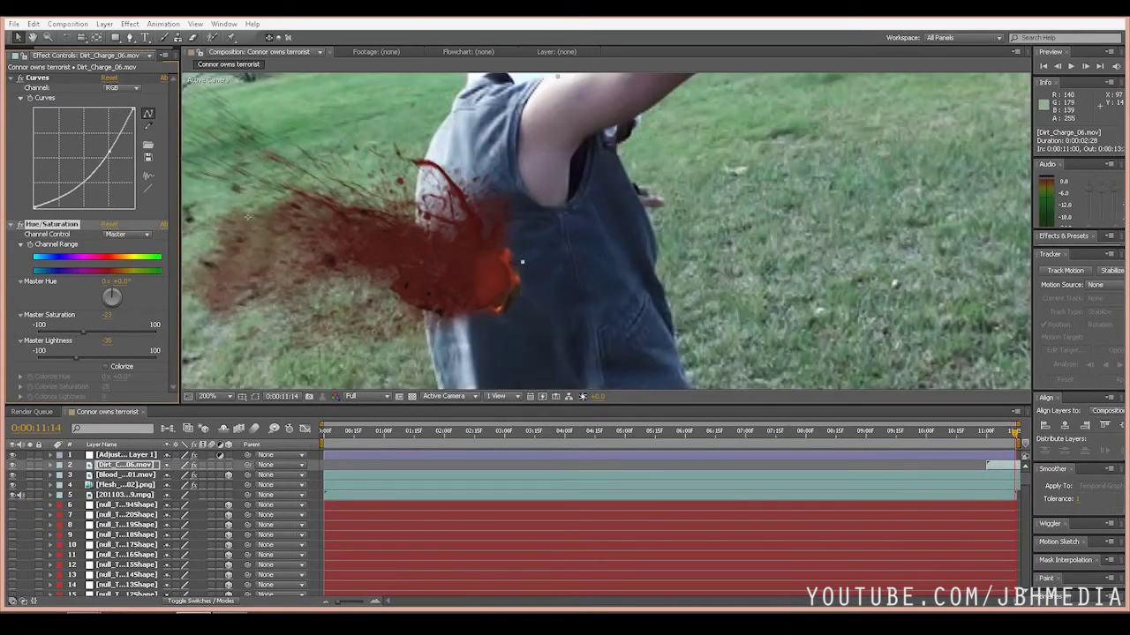
# Switch Curves to the Alpha channel and try denser and thinner shapes, settling on a nearly straight diagonal.
pyautogui.click(110, 88)
pyautogui.click(132, 155)
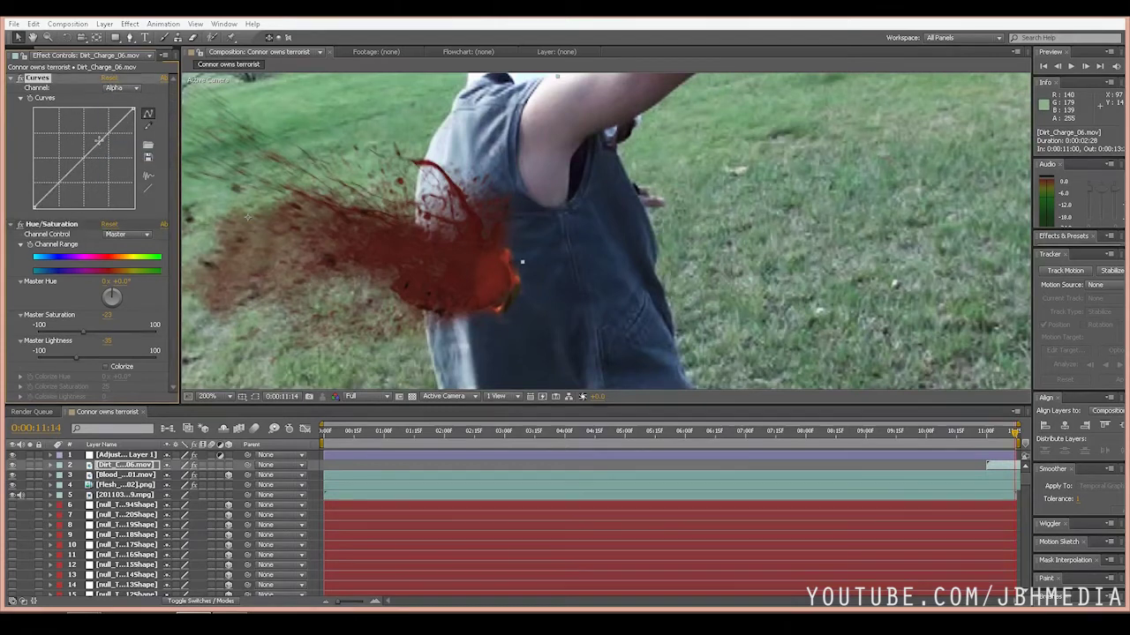
pyautogui.moveTo(99, 141); pyautogui.dragTo(73, 137)
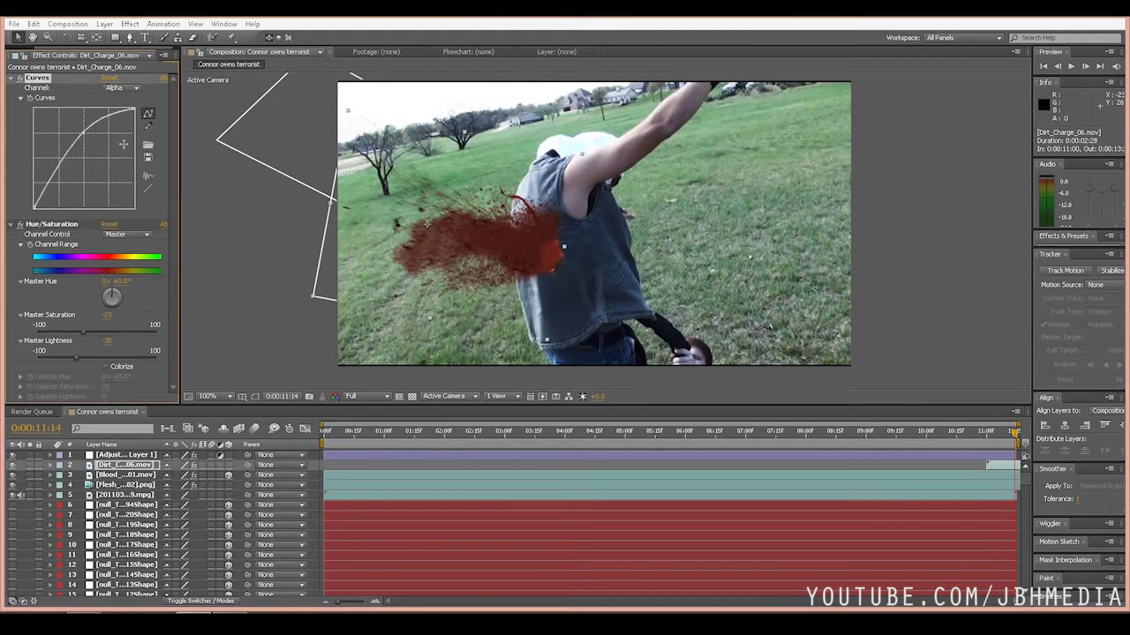
pyautogui.moveTo(82, 134)
pyautogui.mouseDown()
pyautogui.moveTo(47, 124)
pyautogui.moveTo(104, 179)
pyautogui.mouseUp()
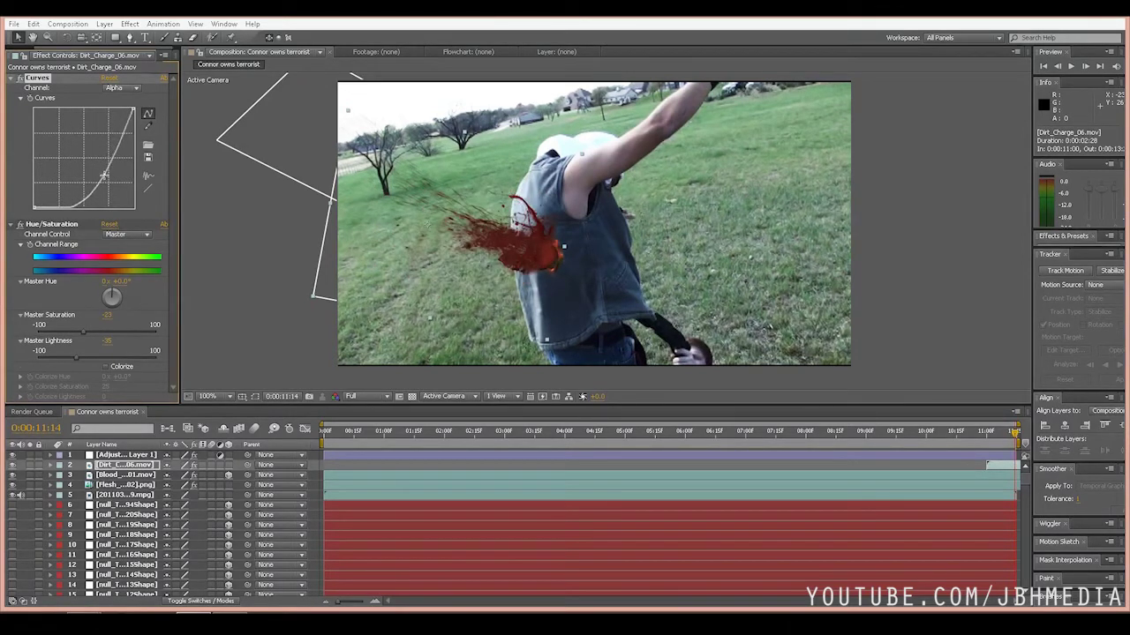
pyautogui.scroll(1, 550, 256)
pyautogui.scroll(-1, 550, 257)
pyautogui.moveTo(106, 175); pyautogui.dragTo(80, 157)
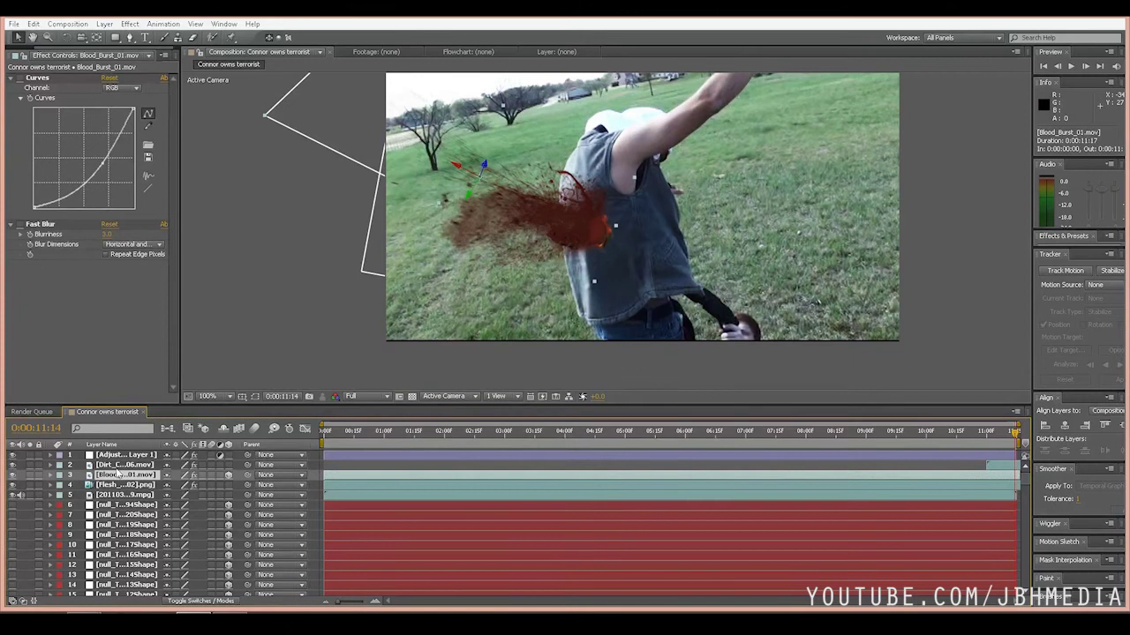
# Apply the Fast Blur effect to the Dirt_Charge_06.mov layer.
pyautogui.click(120, 464)
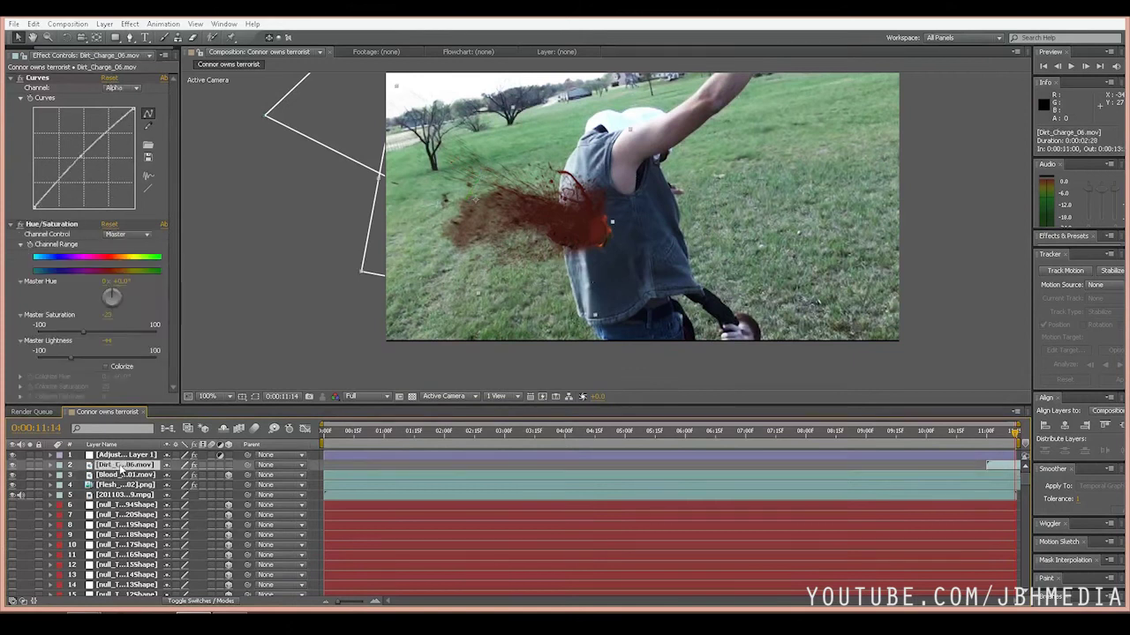
pyautogui.click(130, 24)
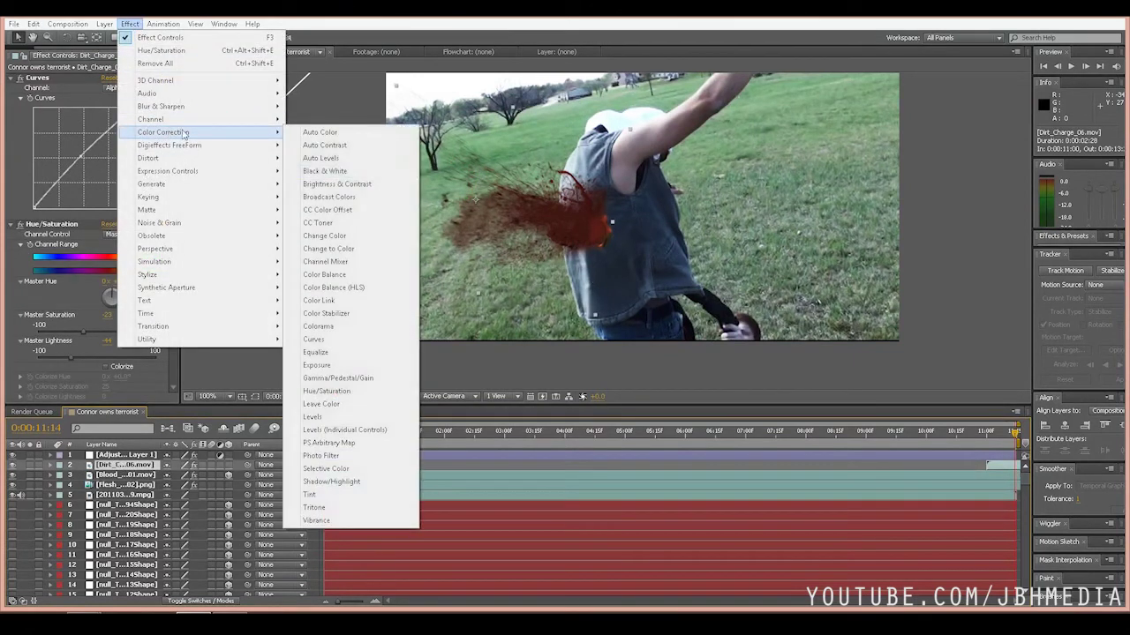
pyautogui.moveTo(185, 106)
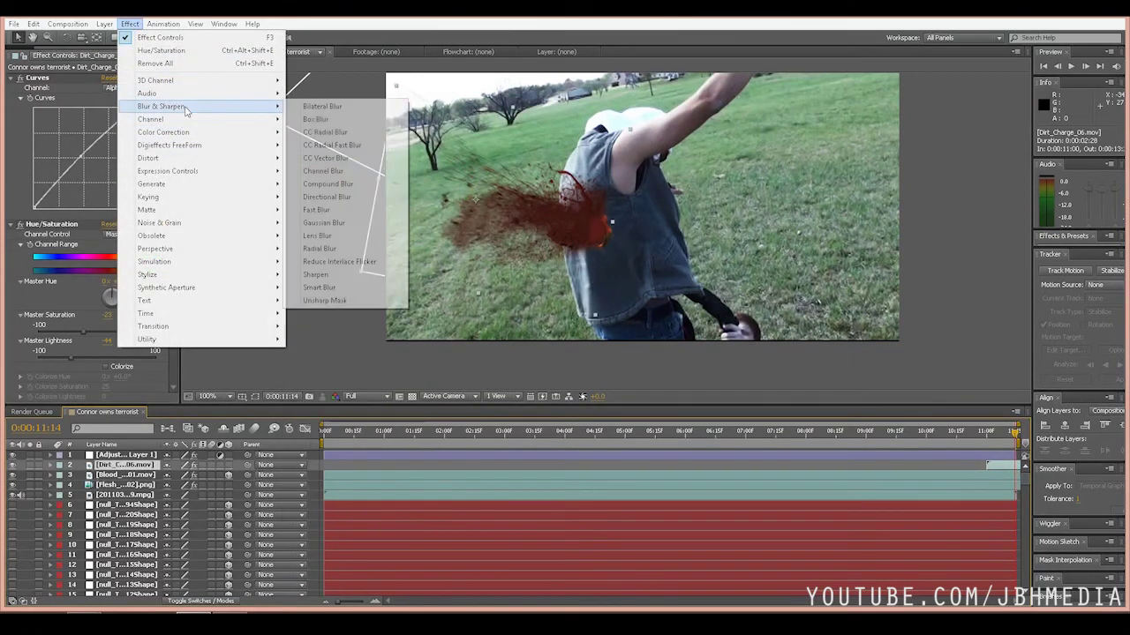
pyautogui.click(304, 209)
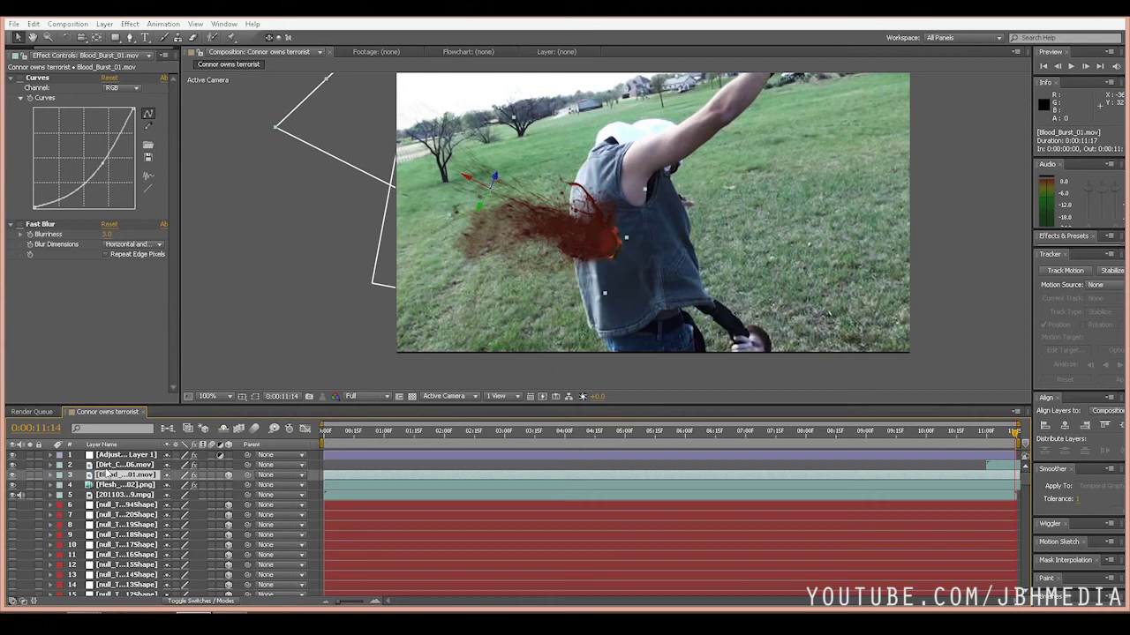
# Apply the Tint effect to the Dirt_Charge_06.mov layer and map white to dark red.
pyautogui.click(113, 464)
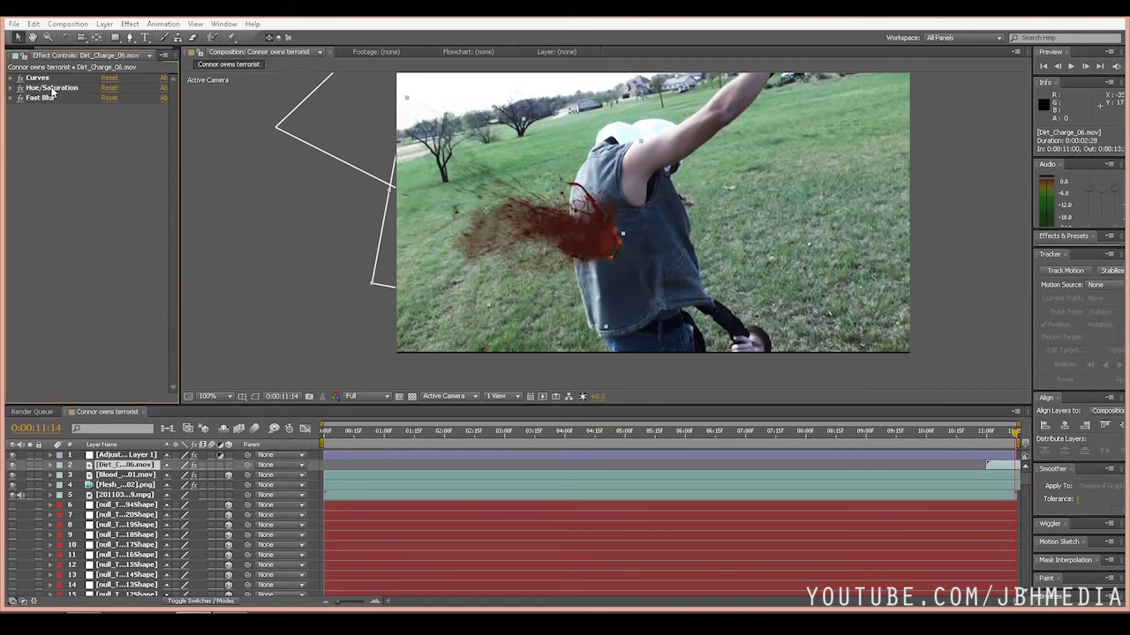
pyautogui.click(130, 24)
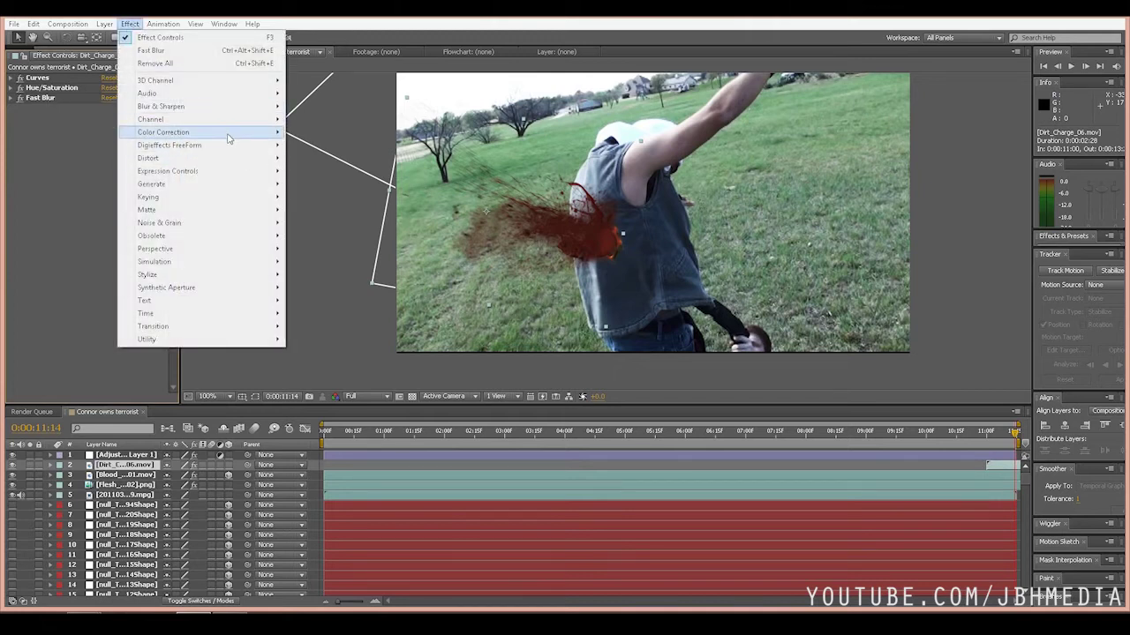
pyautogui.moveTo(230, 133)
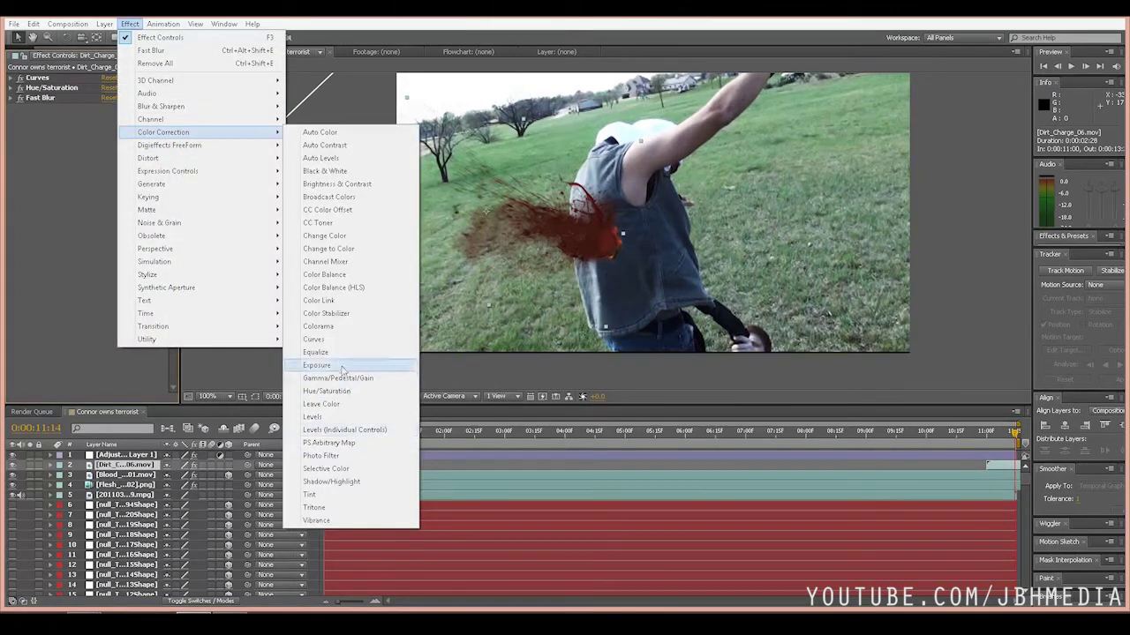
pyautogui.click(312, 495)
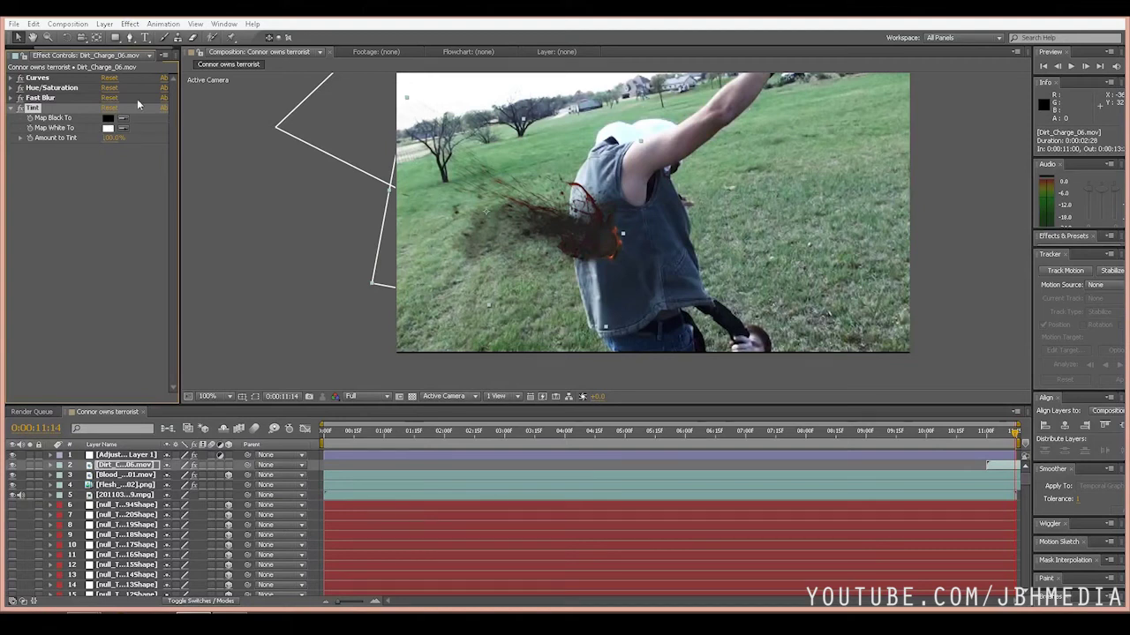
pyautogui.click(108, 129)
pyautogui.click(254, 200)
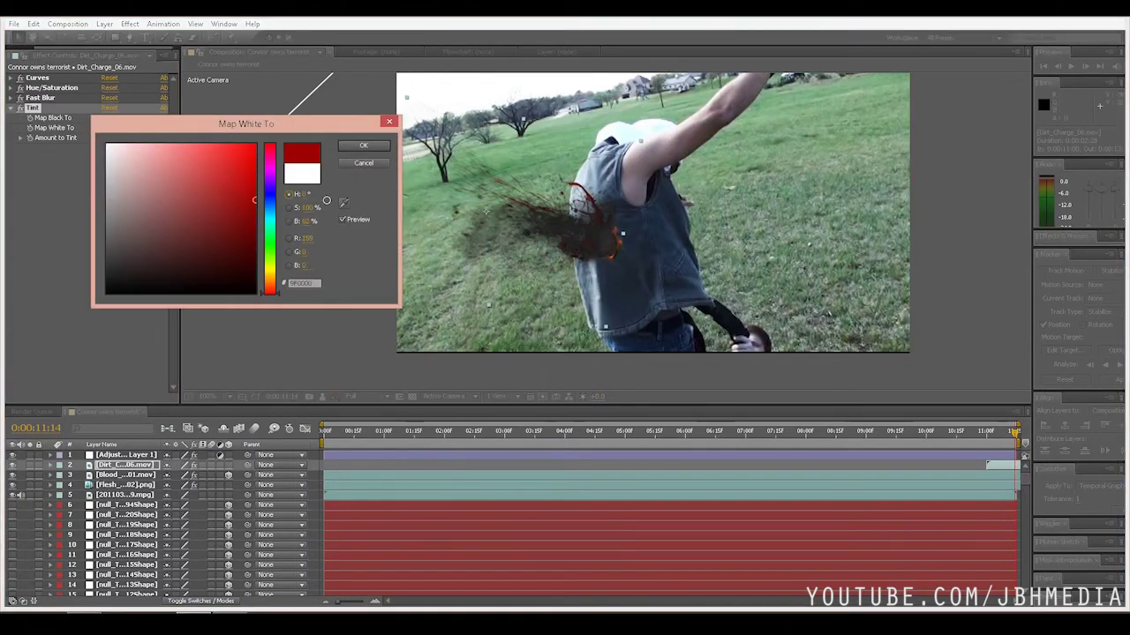
pyautogui.click(372, 148)
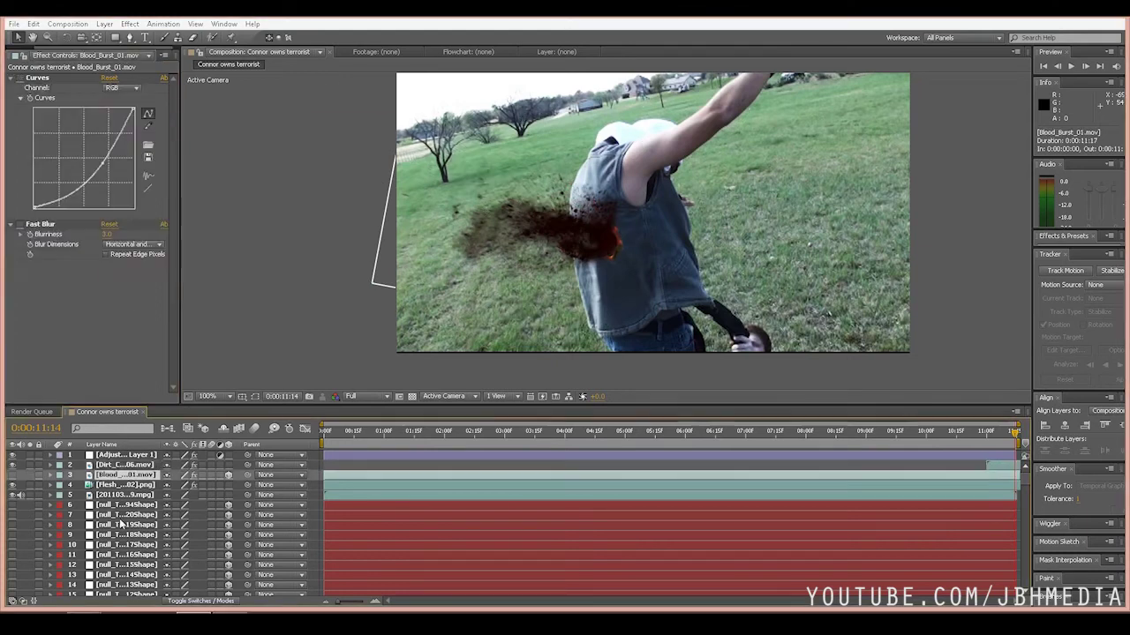
# Compare the Blood_Burst_01.mov and Dirt_Charge_06.mov layers by toggling their visibility, leaving both shown.
pyautogui.click(12, 475)
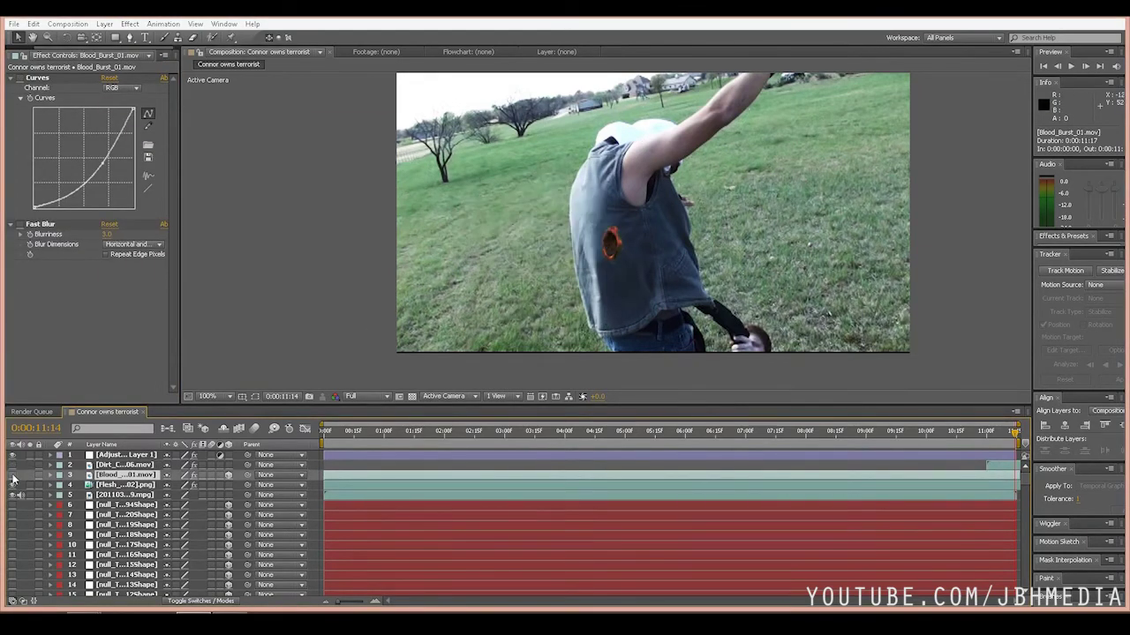
pyautogui.click(12, 475)
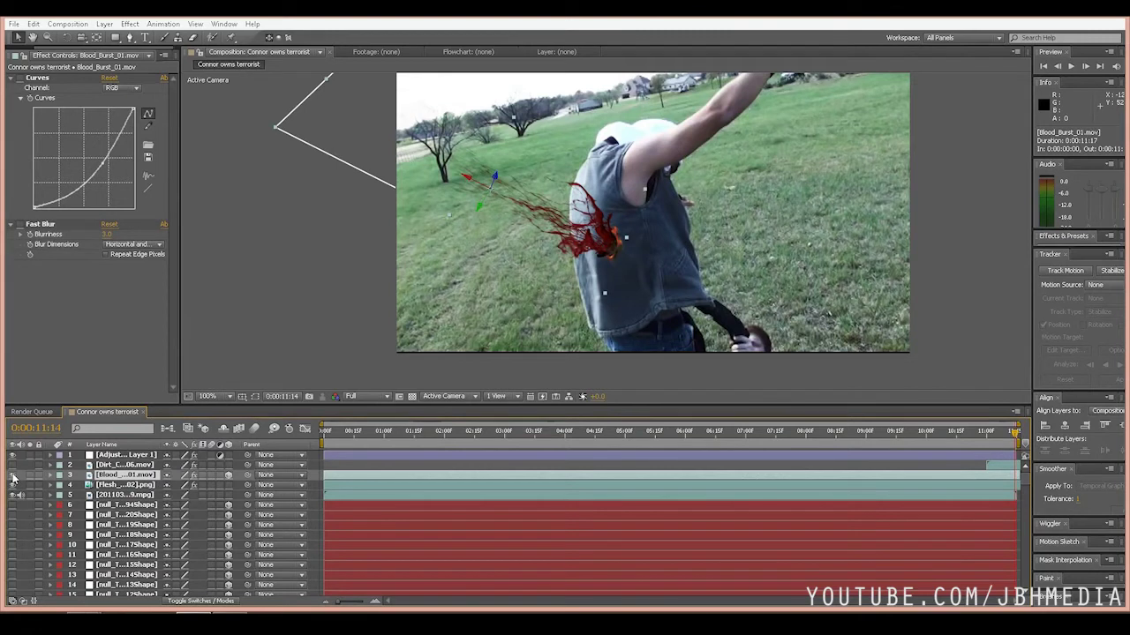
pyautogui.click(12, 466)
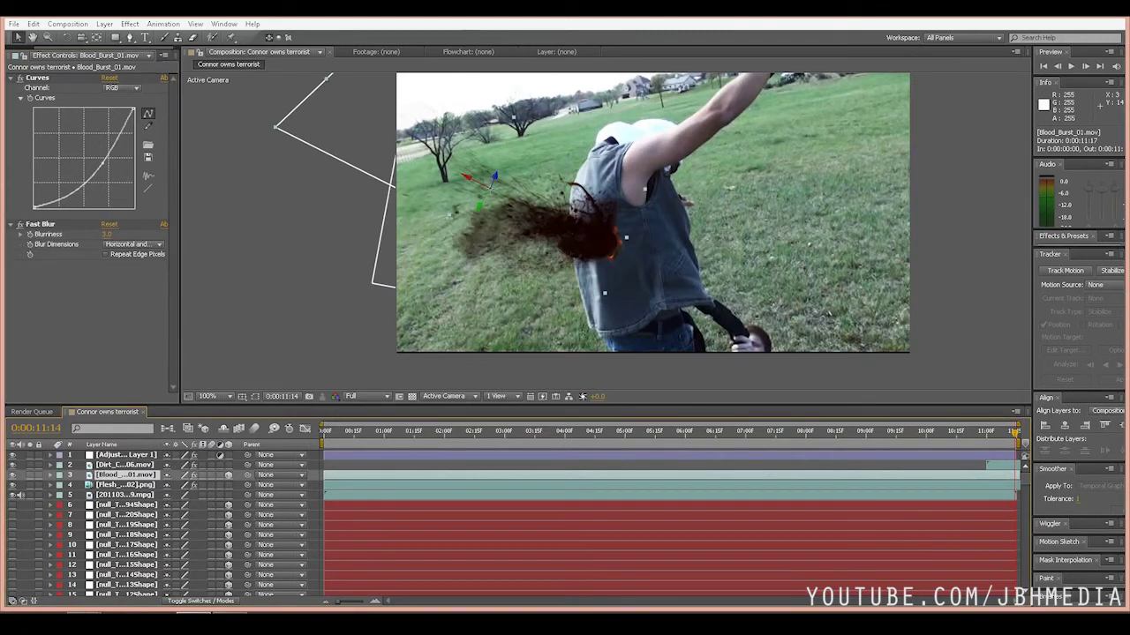
# Add the Powder_Hits_01.mov clip to the composition directly above the Dirt_Charge_06.mov layer.
pyautogui.click(19, 55)
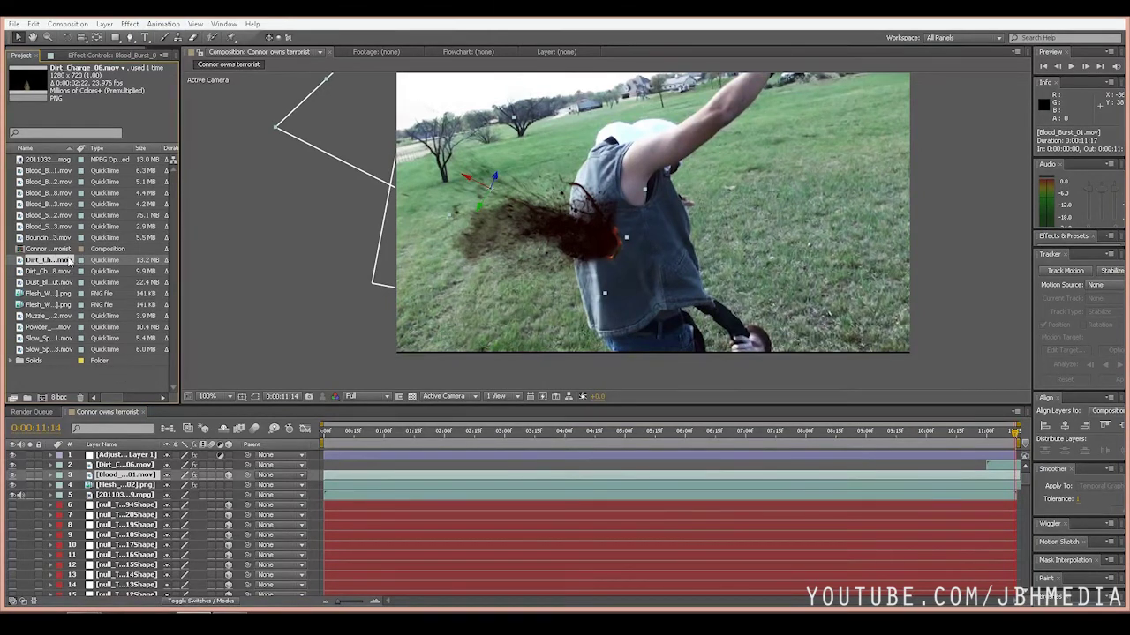
pyautogui.click(42, 328)
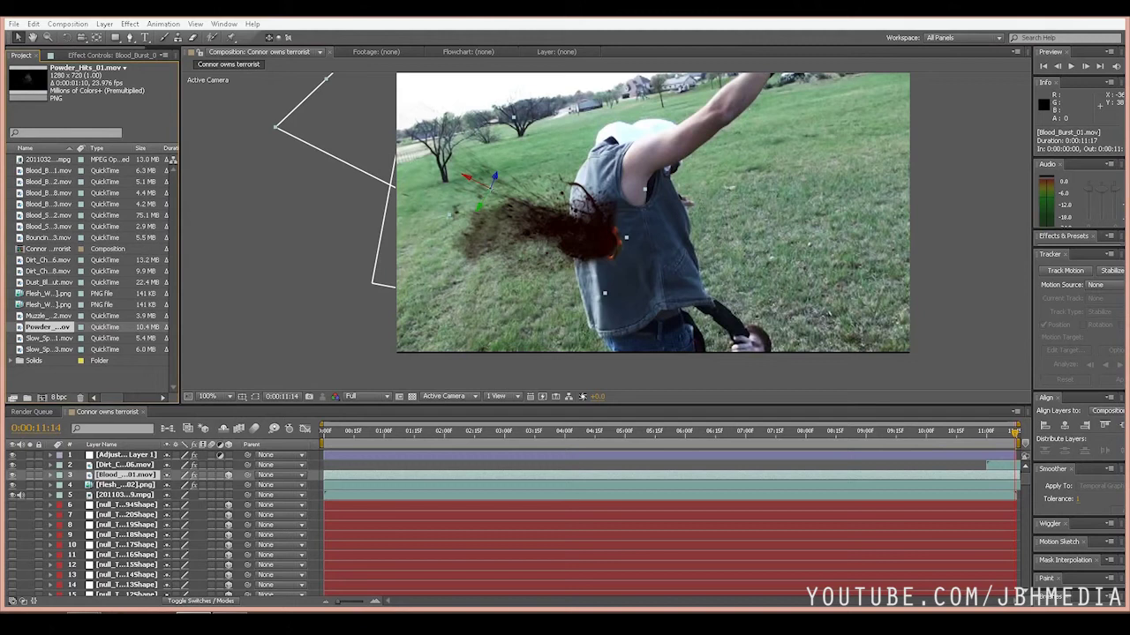
pyautogui.moveTo(44, 290); pyautogui.dragTo(100, 463)
pyautogui.click(130, 24)
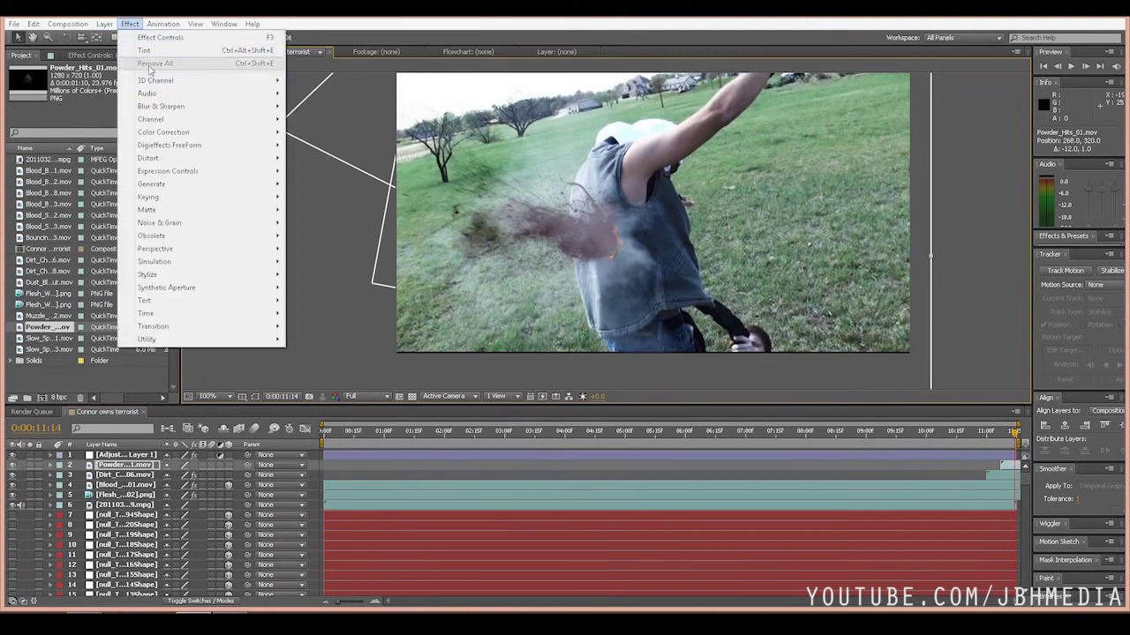
pyautogui.moveTo(221, 106)
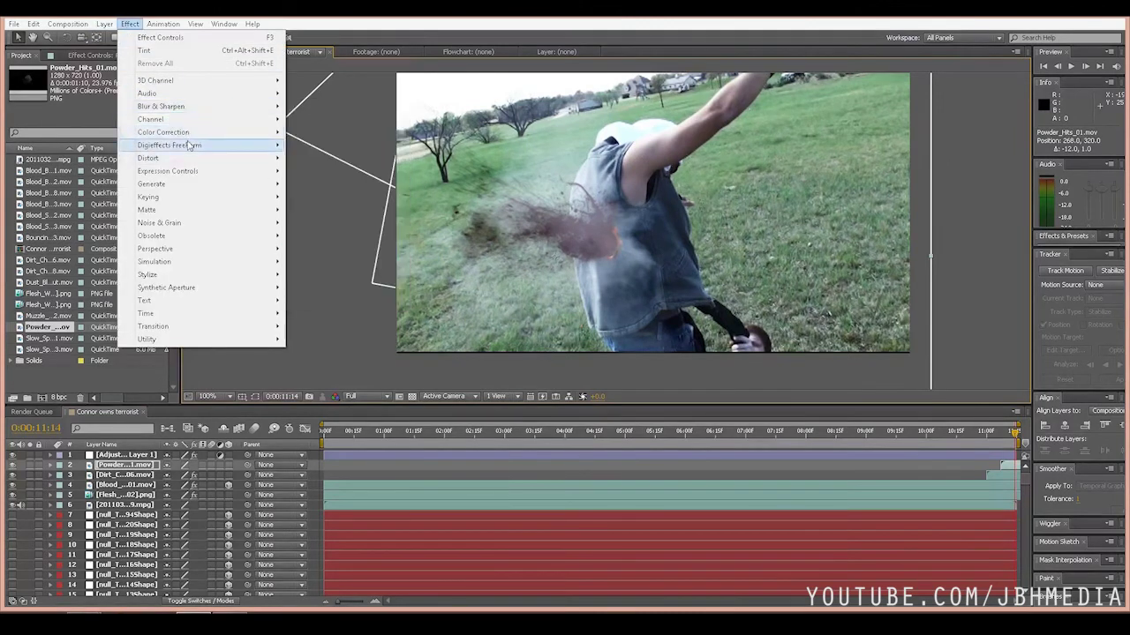
pyautogui.click(326, 341)
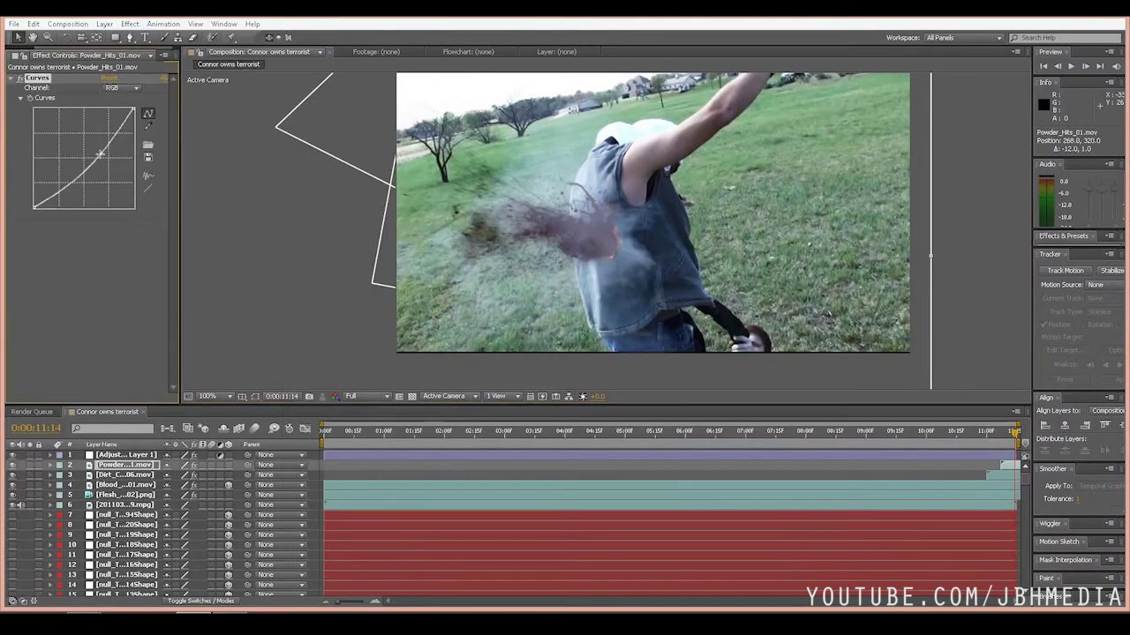
pyautogui.click(122, 88)
pyautogui.click(126, 140)
pyautogui.moveTo(84, 158); pyautogui.dragTo(75, 147)
pyautogui.hotkey('ctrl', 'z')
pyautogui.hotkey('ctrl', 'z')
pyautogui.hotkey('ctrl', 'z')
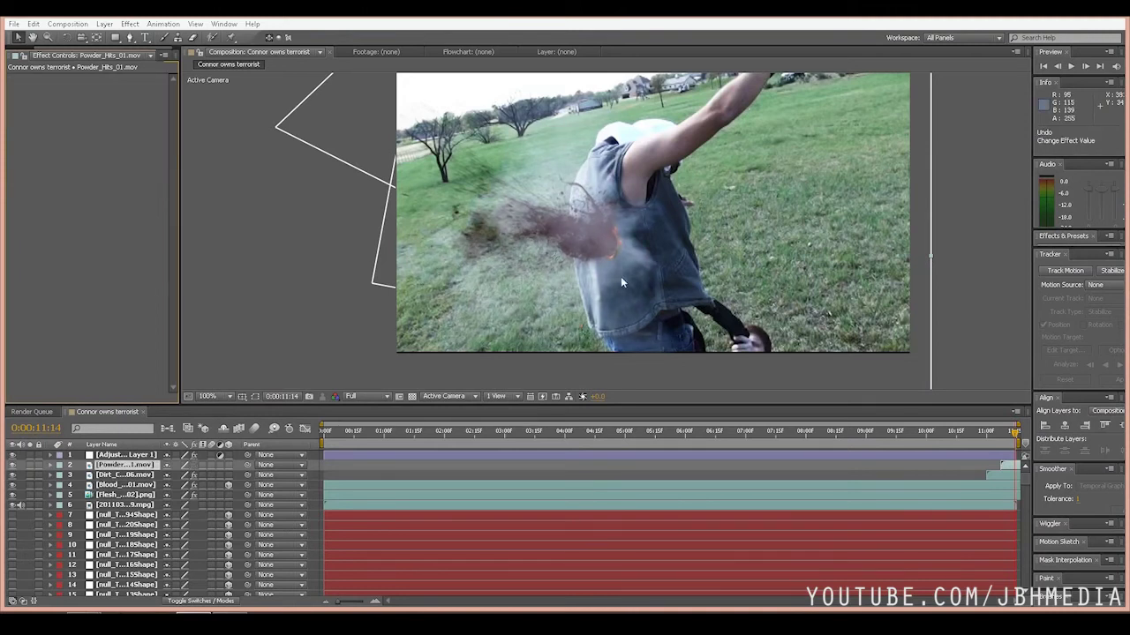
# Apply Tint to the Powder_Hits_01.mov layer, map white to red and set Amount to Tint to 52%.
pyautogui.click(130, 24)
pyautogui.moveTo(181, 134)
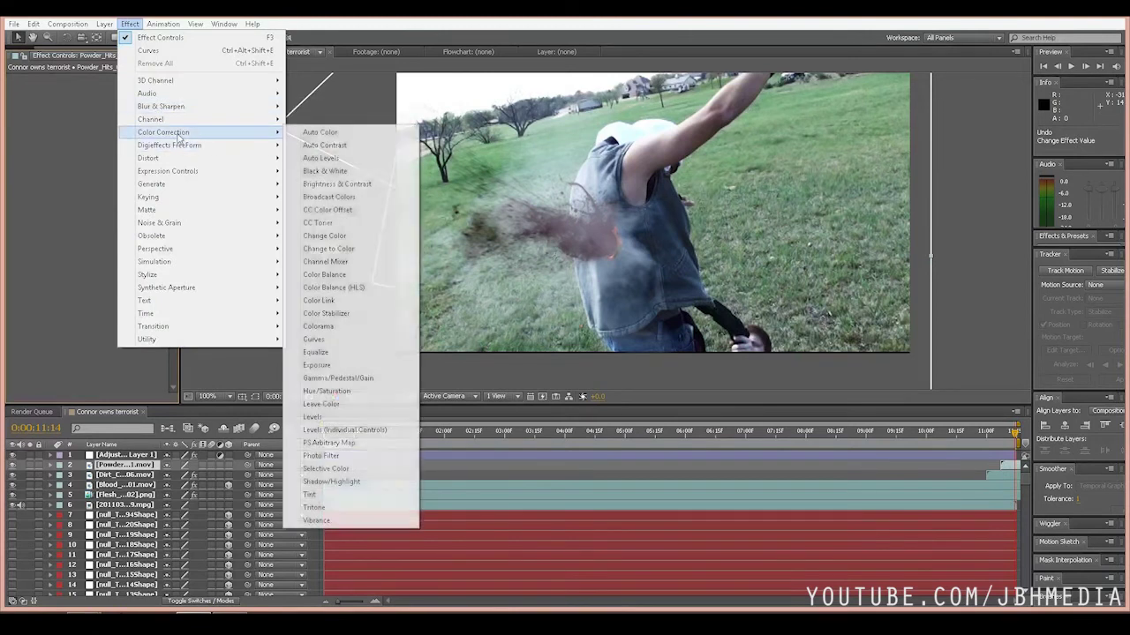
pyautogui.click(311, 494)
pyautogui.click(108, 98)
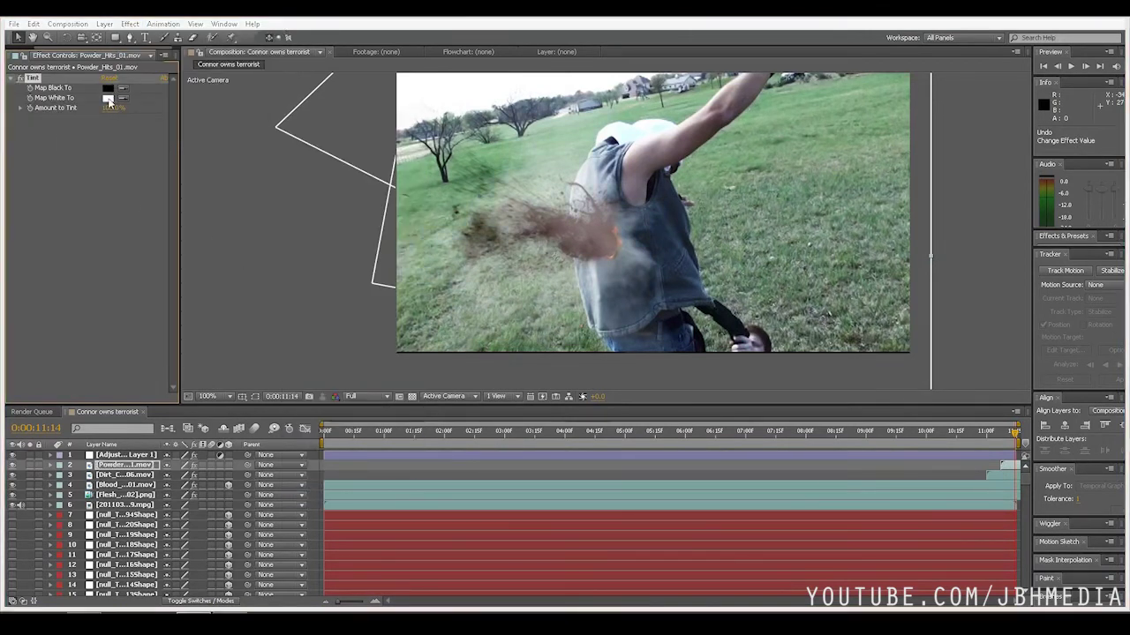
pyautogui.click(254, 184)
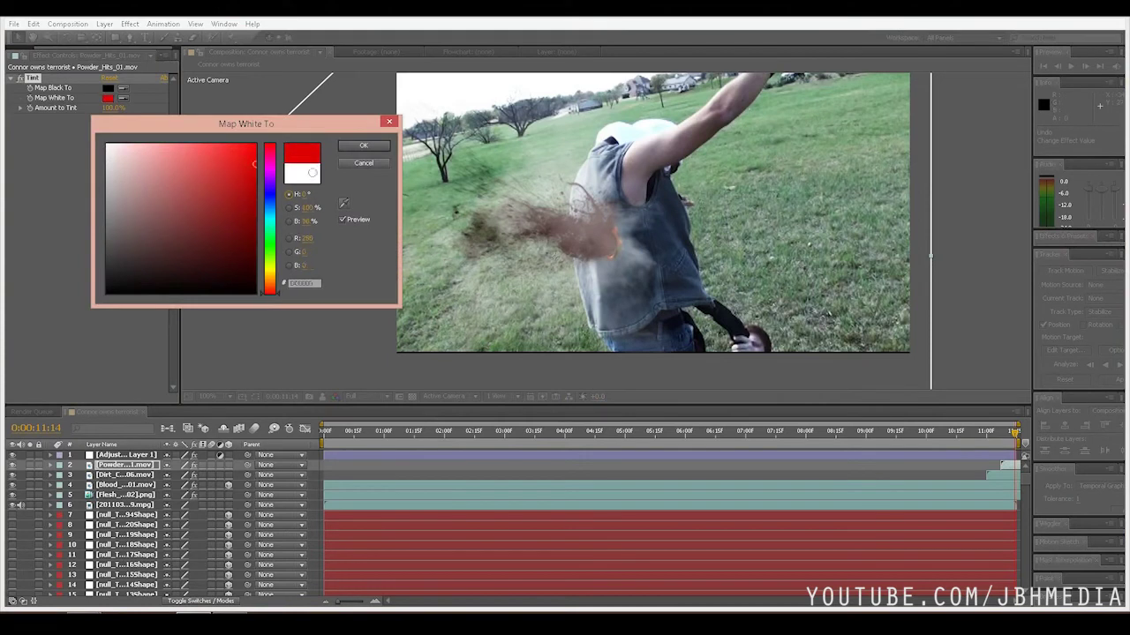
pyautogui.click(362, 146)
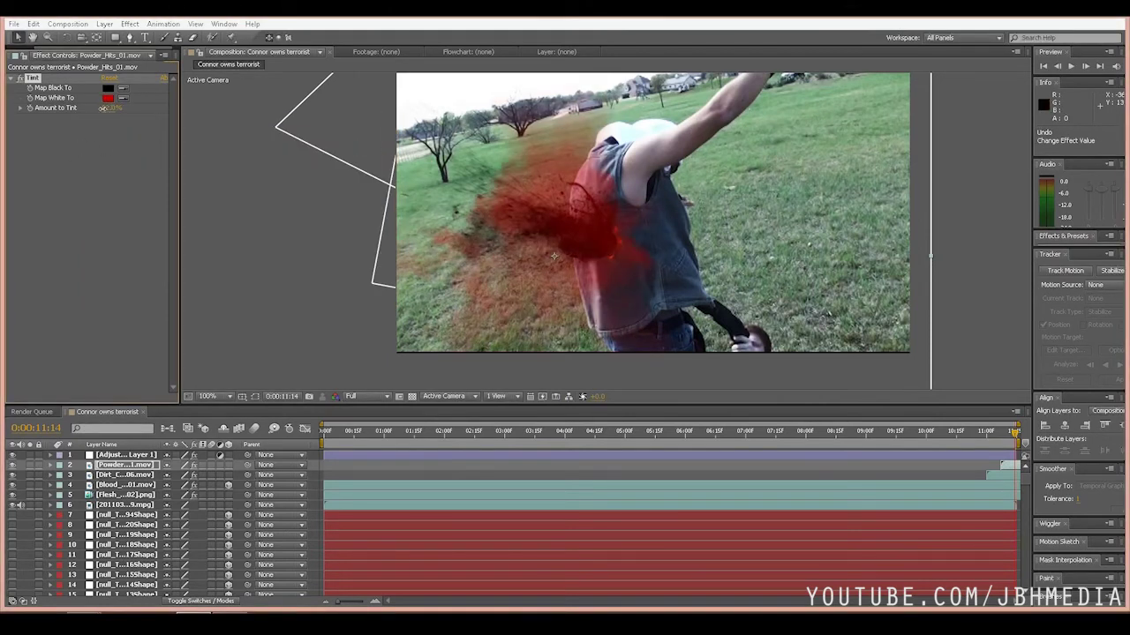
pyautogui.moveTo(95, 112); pyautogui.dragTo(104, 113)
# Apply the Curves effect to the Powder_Hits_01.mov layer and lower the RGB curve to darken the red powder.
pyautogui.click(129, 24)
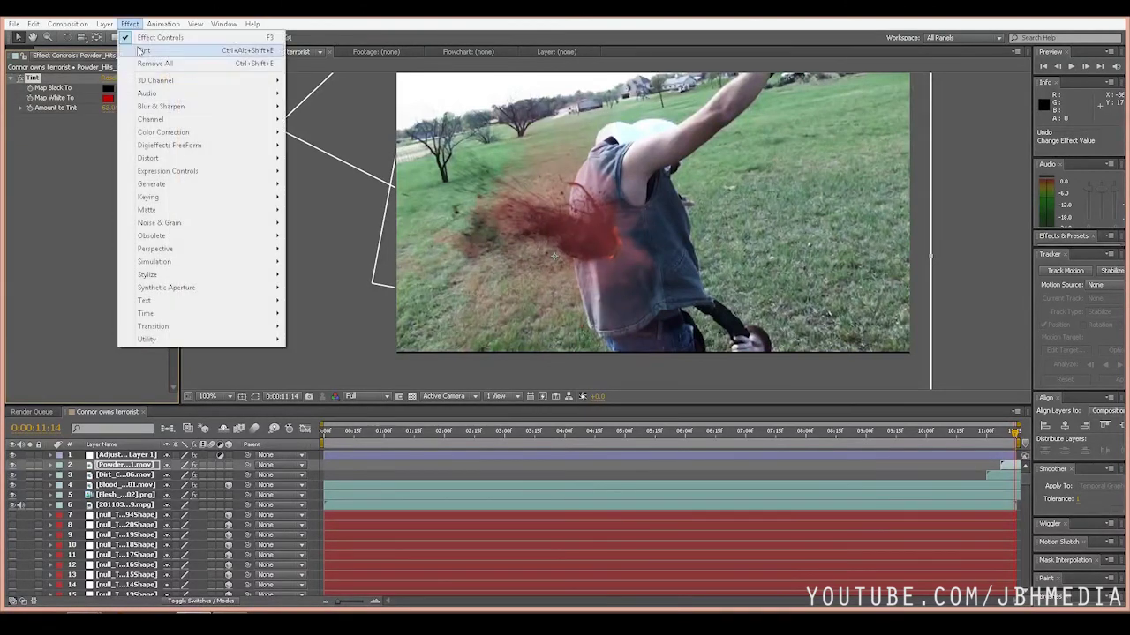
pyautogui.moveTo(176, 132)
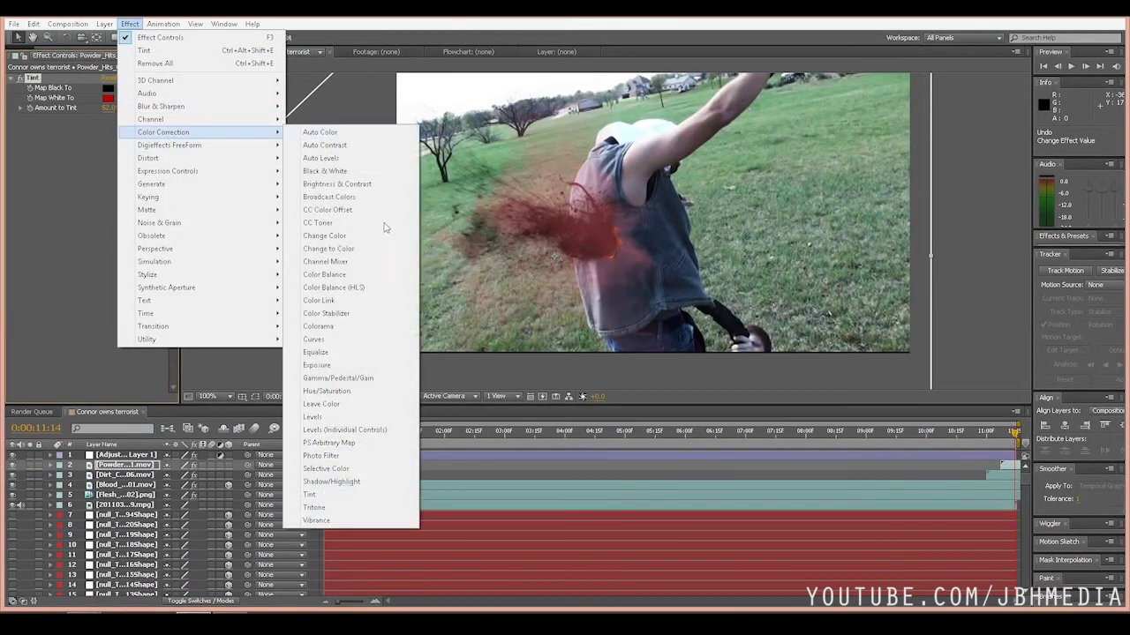
pyautogui.click(343, 341)
pyautogui.moveTo(104, 176); pyautogui.dragTo(112, 189)
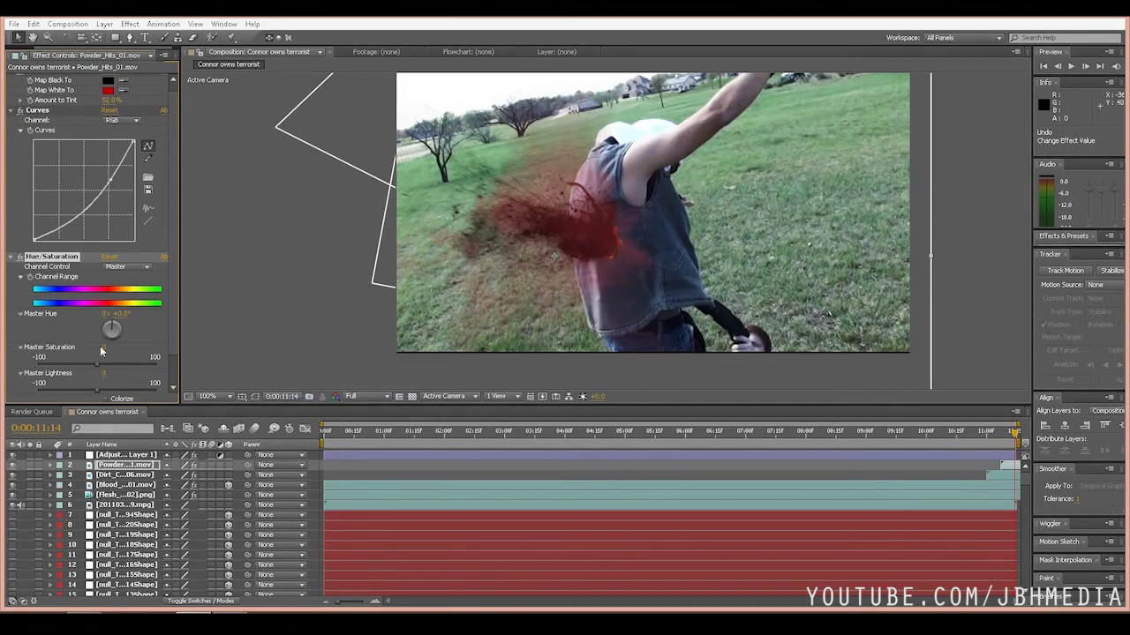
# Set the powder layer's Master Lightness to -20 and Master Saturation to -60, and raise its Alpha curve for denser powder.
pyautogui.moveTo(96, 388); pyautogui.dragTo(85, 392)
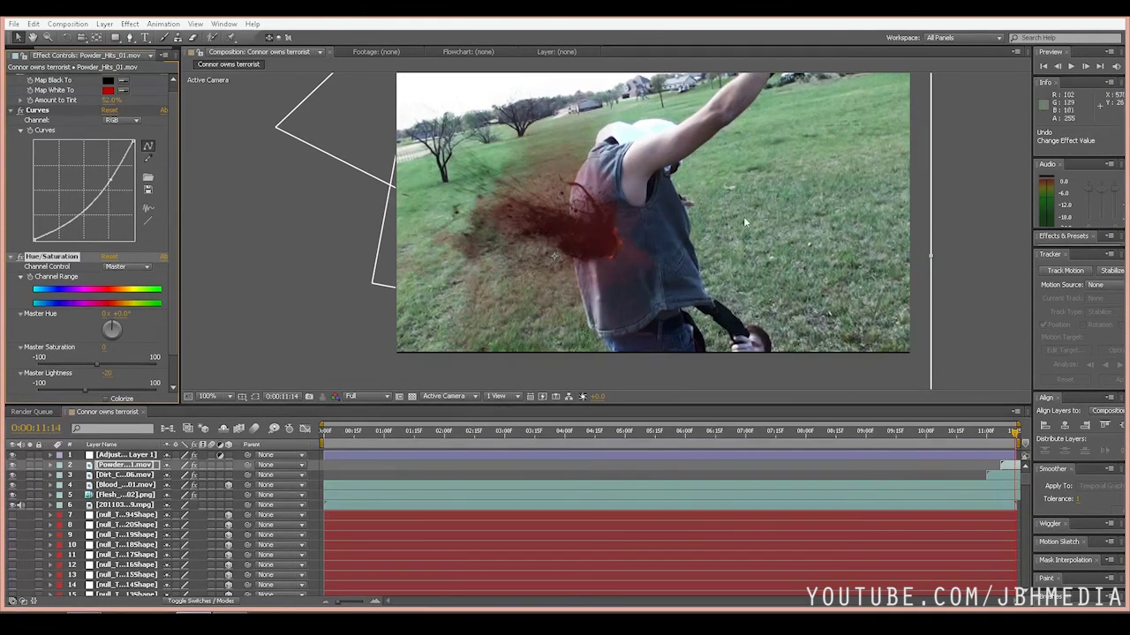
pyautogui.moveTo(642, 273); pyautogui.dragTo(608, 284)
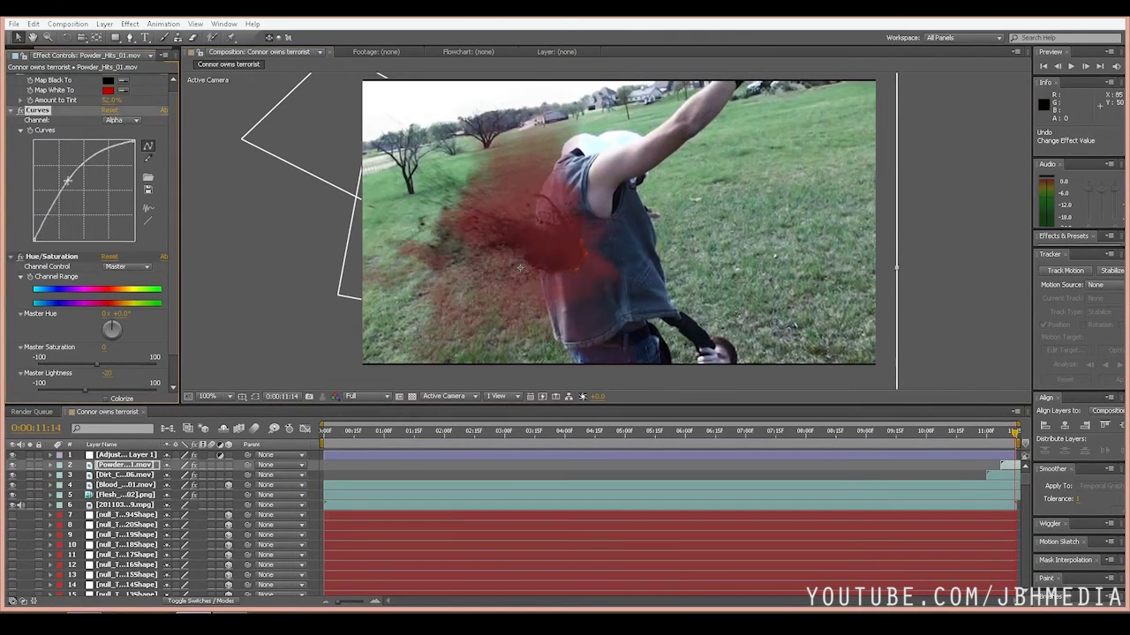
pyautogui.moveTo(100, 371); pyautogui.dragTo(61, 372)
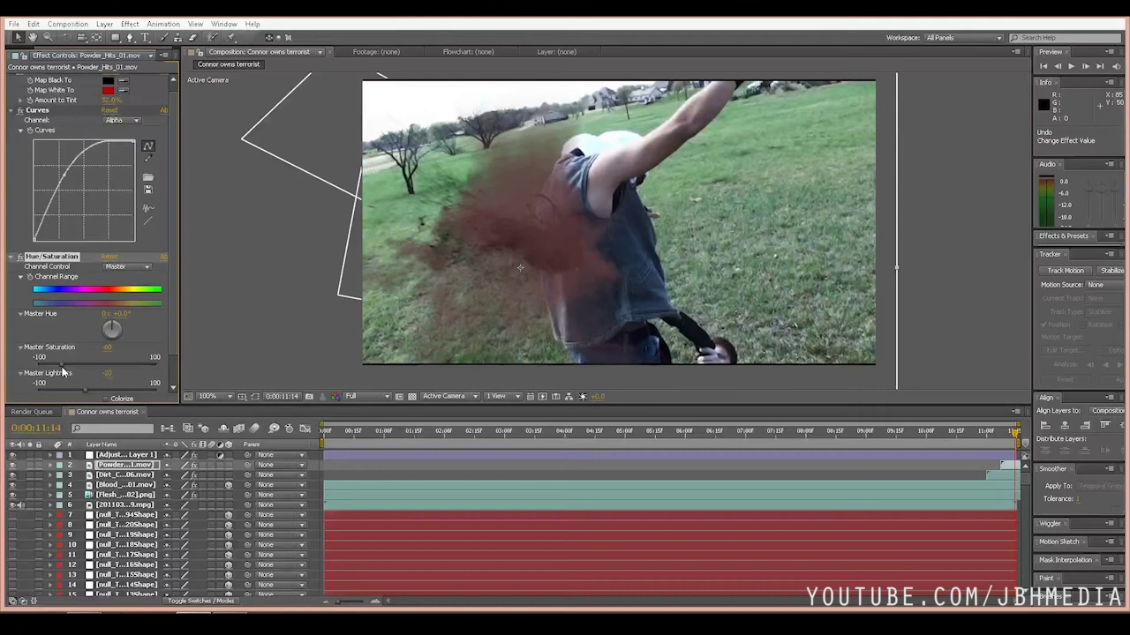